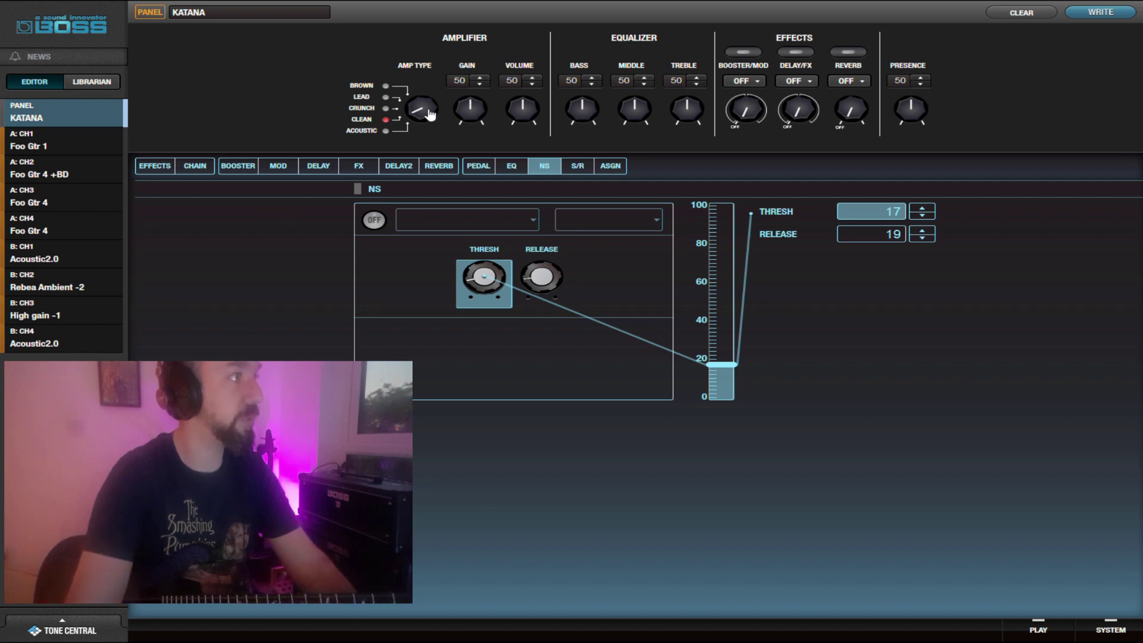
Audition the amp types Acoustic, Clean, Crunch, Lead and Brown in turn, and return to Acoustic.
{"action": "left_click_drag", "start_coordinate": [427, 114], "coordinate": [426, 123]}
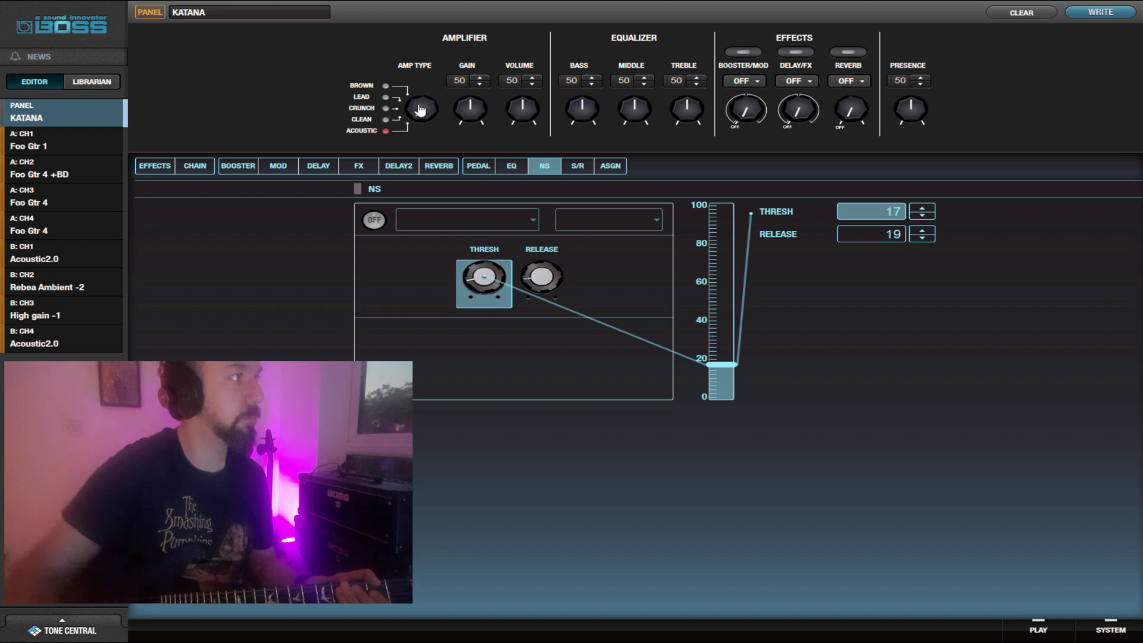
{"action": "scroll", "coordinate": [421, 109], "scroll_direction": "up", "scroll_amount": 1}
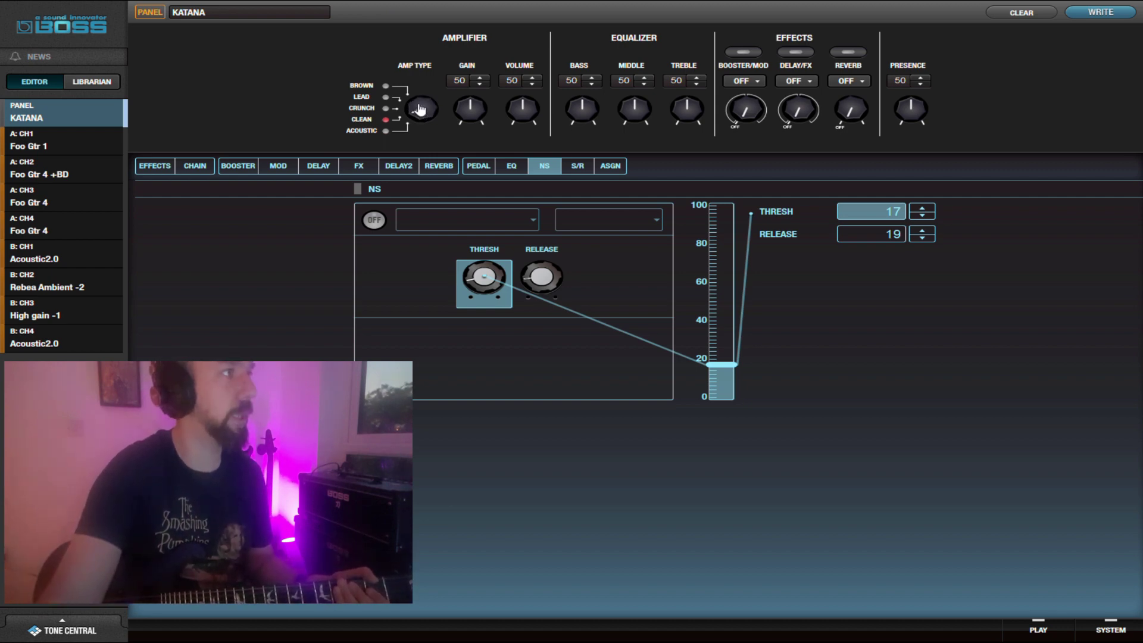
{"action": "scroll", "coordinate": [420, 108], "scroll_direction": "up", "scroll_amount": 1}
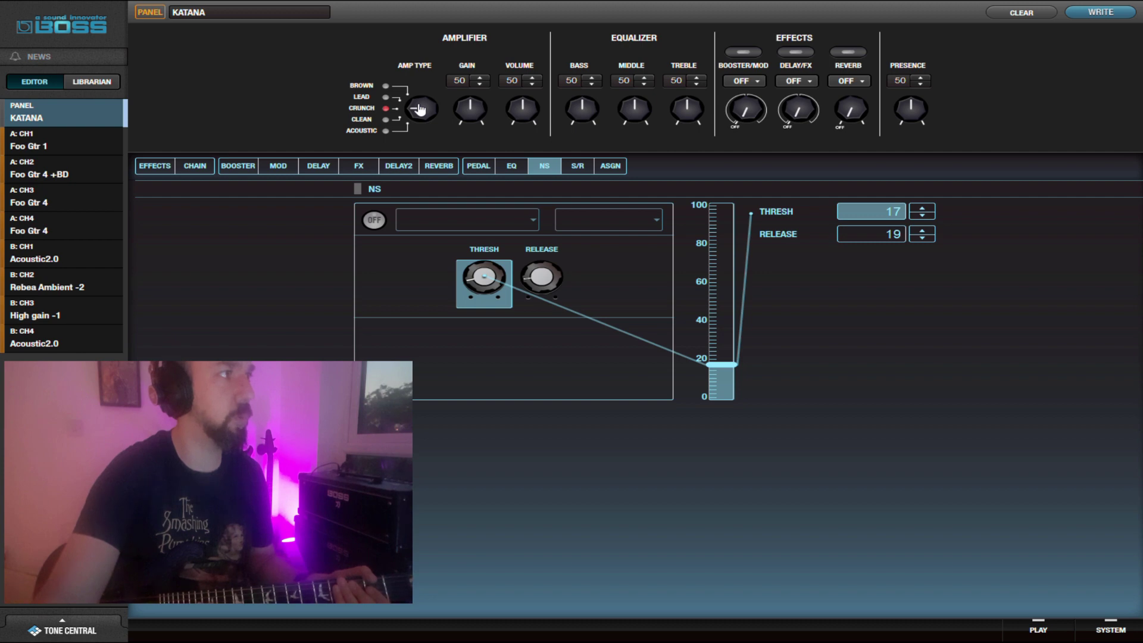
{"action": "scroll", "coordinate": [421, 109], "scroll_direction": "up", "scroll_amount": 1}
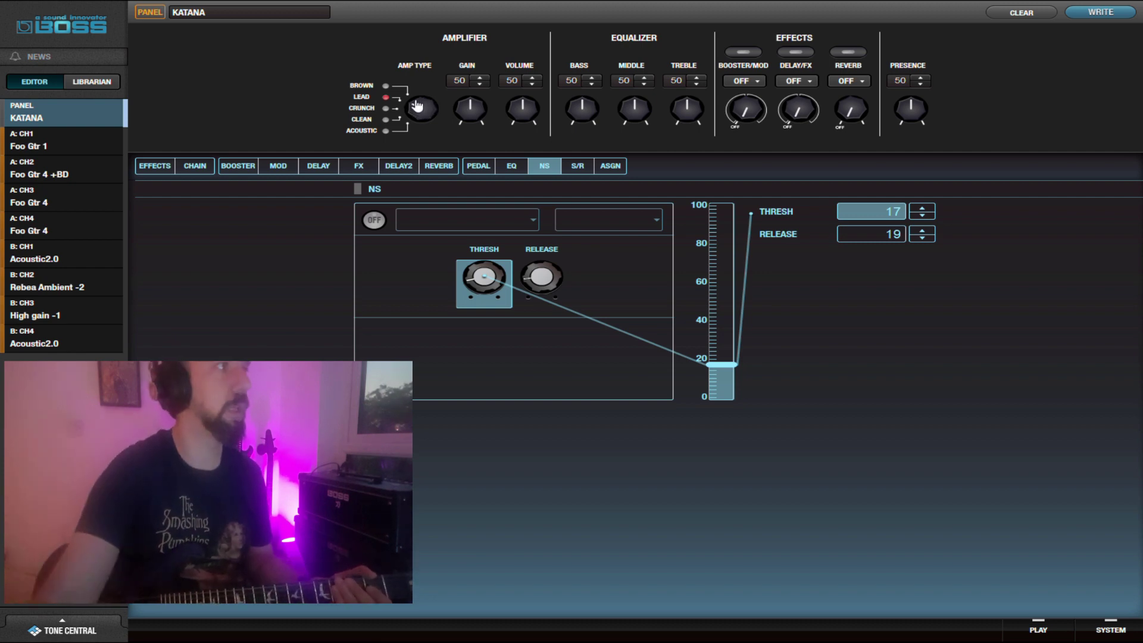
{"action": "scroll", "coordinate": [416, 106], "scroll_direction": "up", "scroll_amount": 1}
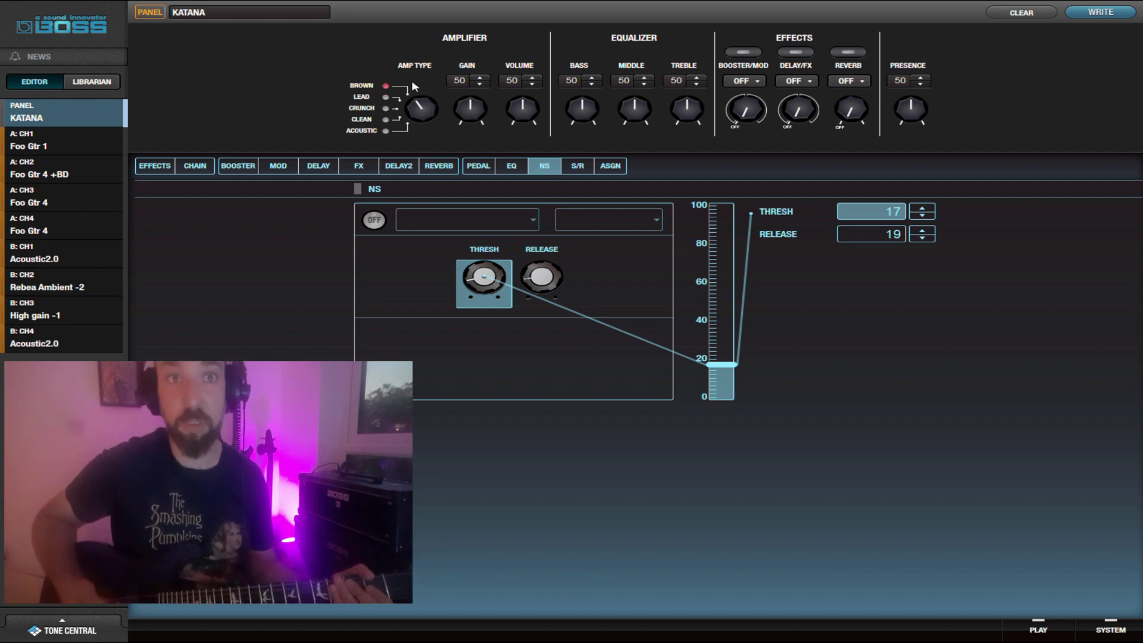
{"action": "left_click", "coordinate": [362, 130]}
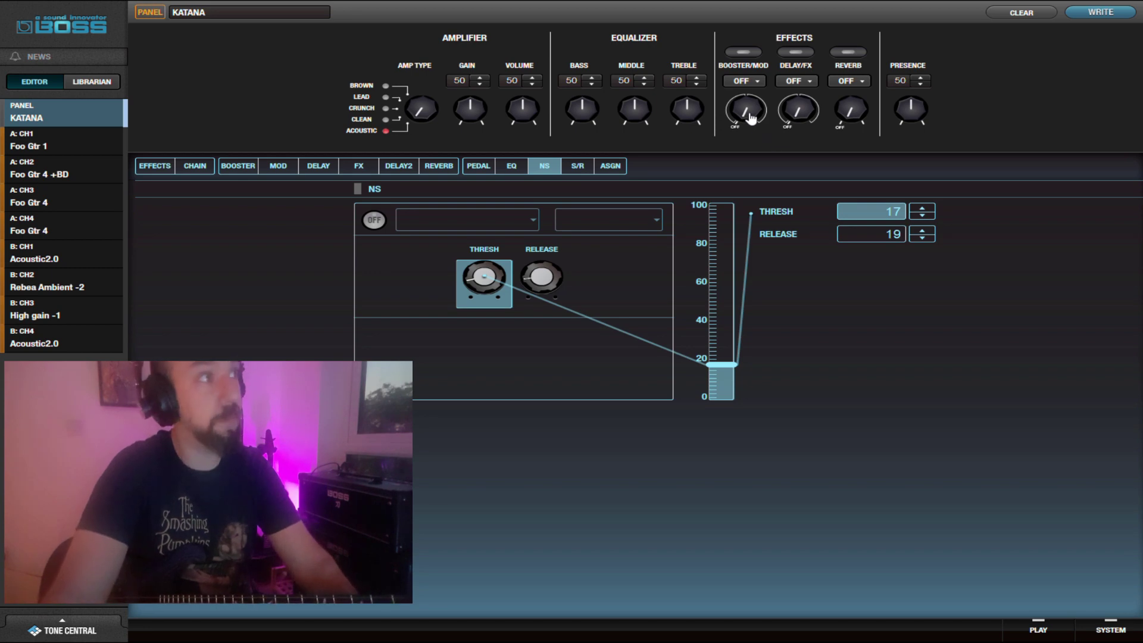
Try the Booster/Mod effect at 11 with the yellow variation and at 17 with the red one, and turn it off.
{"action": "left_click_drag", "start_coordinate": [751, 118], "coordinate": [735, 141]}
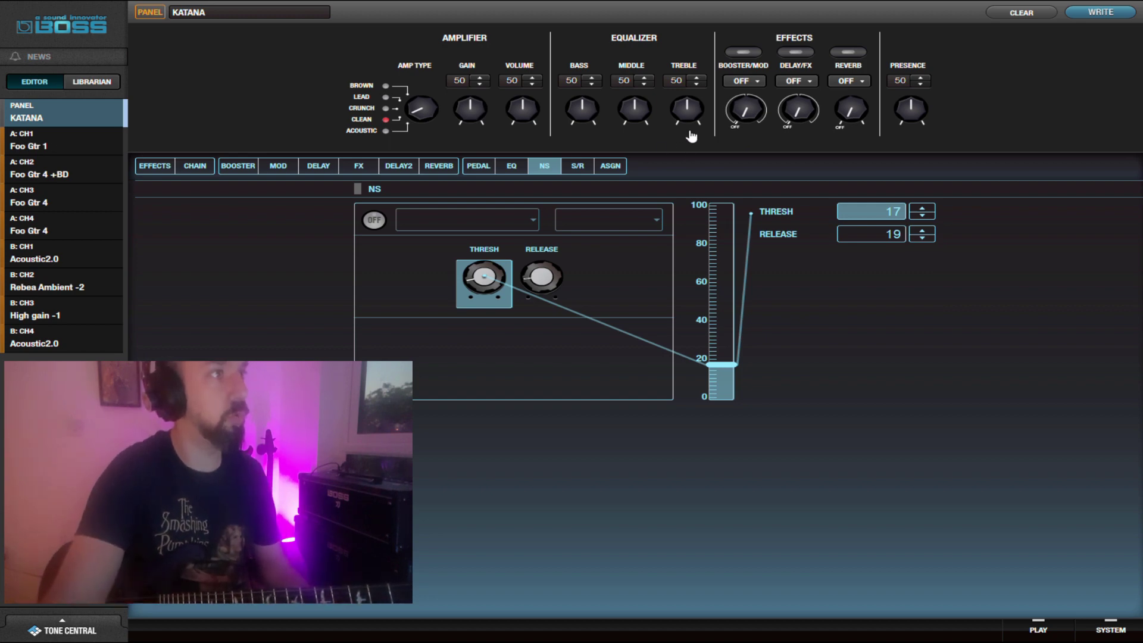
{"action": "left_click_drag", "start_coordinate": [744, 118], "coordinate": [733, 114]}
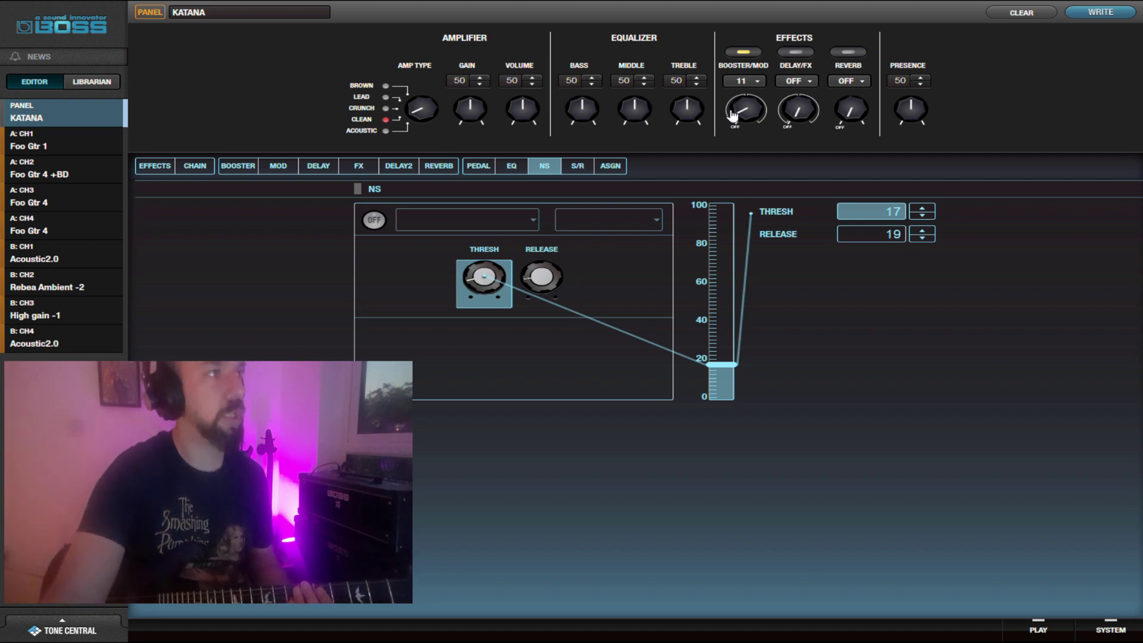
{"action": "left_click_drag", "start_coordinate": [732, 114], "coordinate": [749, 83]}
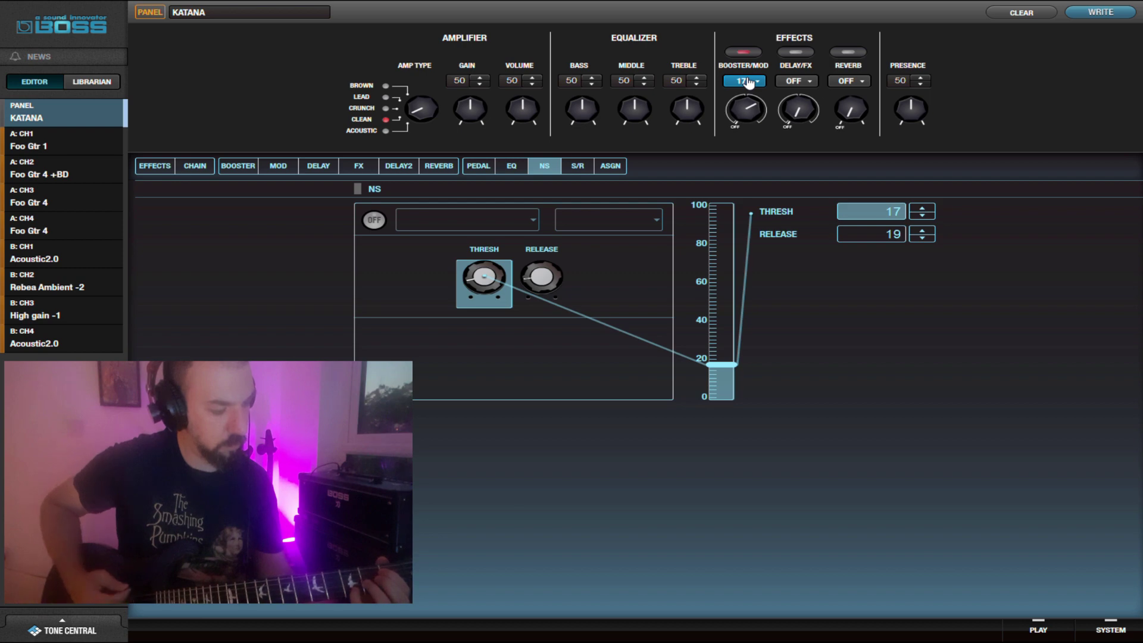
{"action": "left_click", "coordinate": [749, 82]}
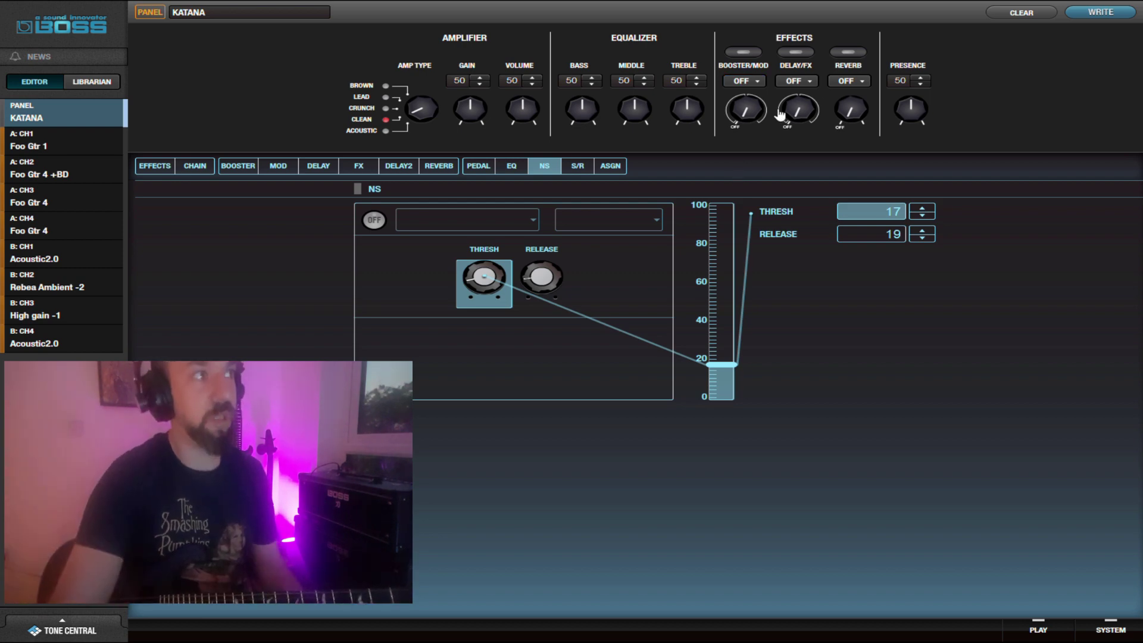
Try the Delay/FX effect at levels 21 and 17, cycling through its green, red and yellow variations, and reduce it to 2.
{"action": "left_click_drag", "start_coordinate": [800, 122], "coordinate": [798, 108]}
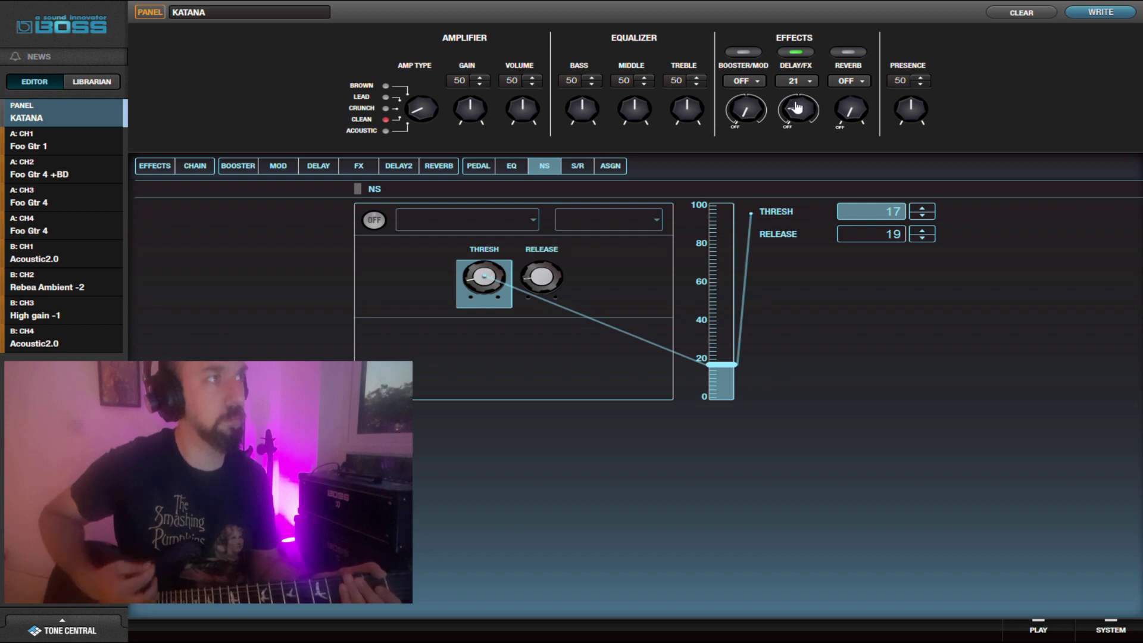
{"action": "left_click", "coordinate": [807, 53]}
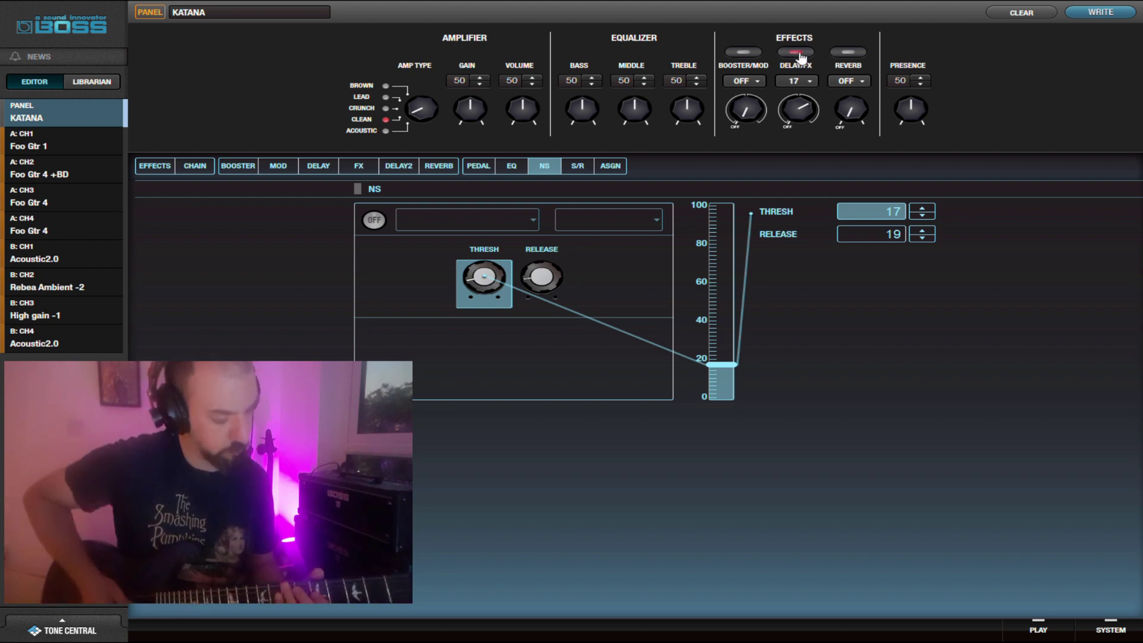
{"action": "left_click", "coordinate": [796, 51]}
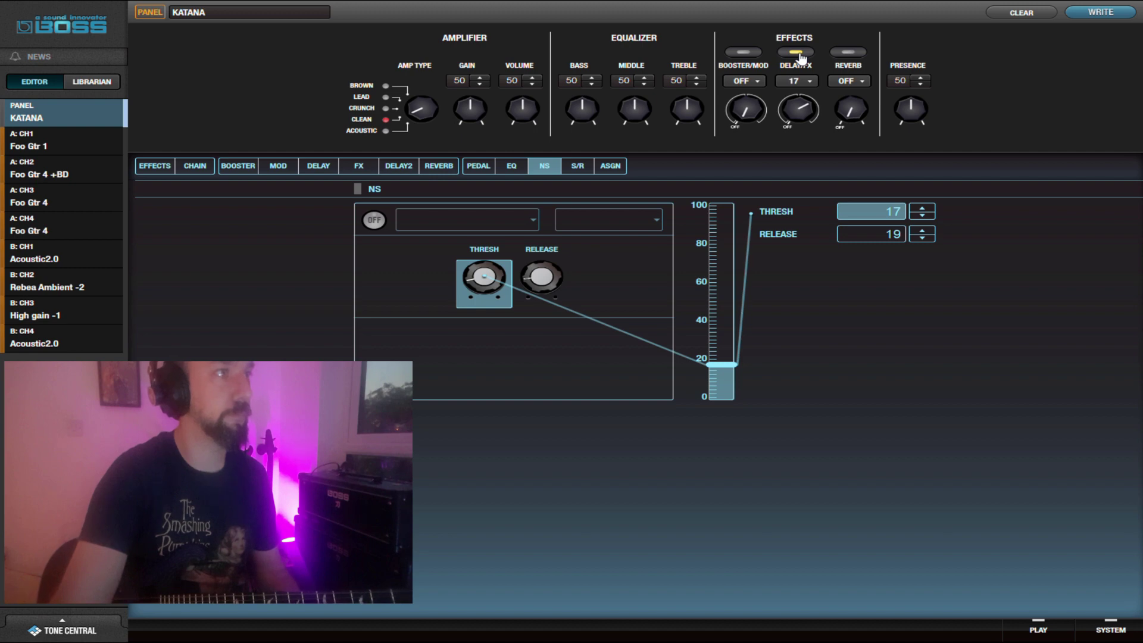
{"action": "left_click", "coordinate": [798, 53]}
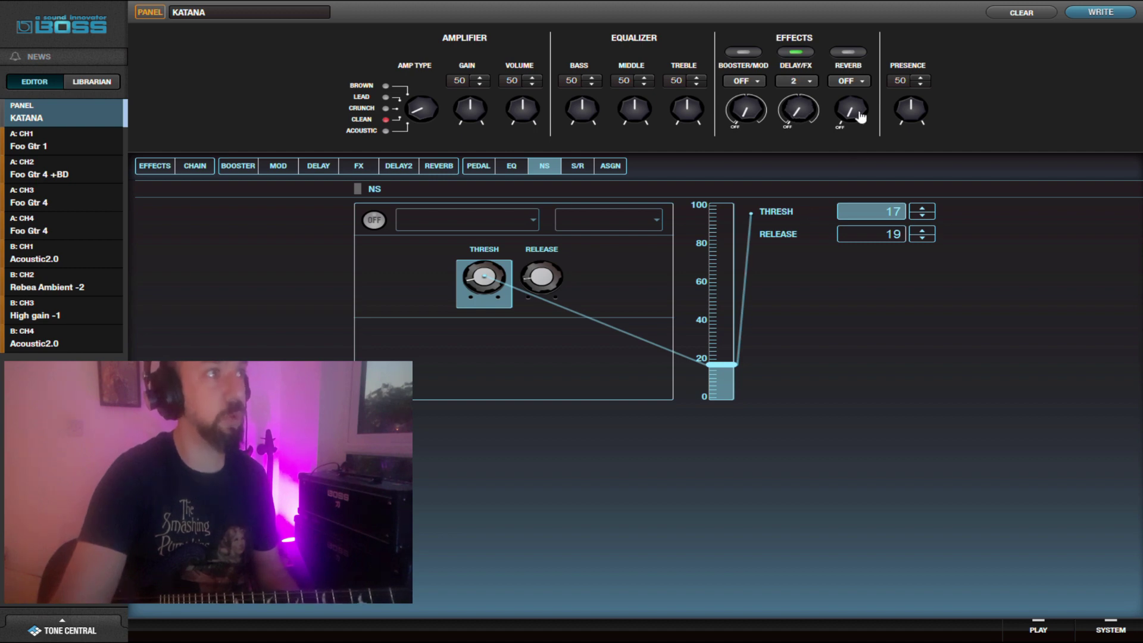
Try Reverb at levels 34 and 35 in its yellow, green and red variations, and turn Reverb and Delay/FX off.
{"action": "left_click_drag", "start_coordinate": [860, 117], "coordinate": [849, 98]}
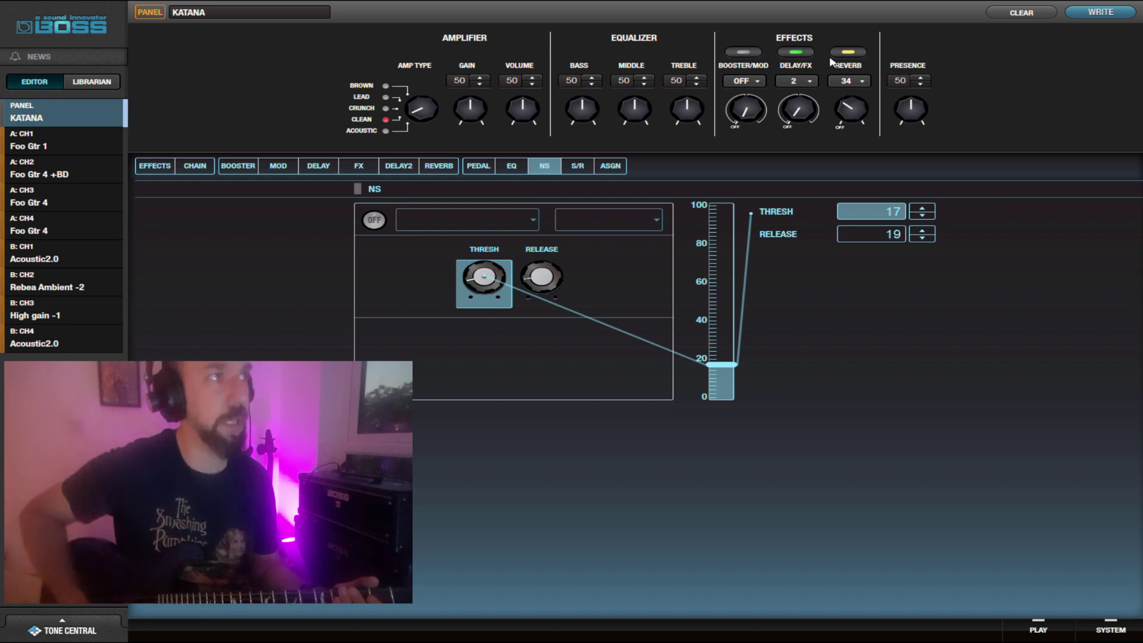
{"action": "left_click", "coordinate": [849, 52]}
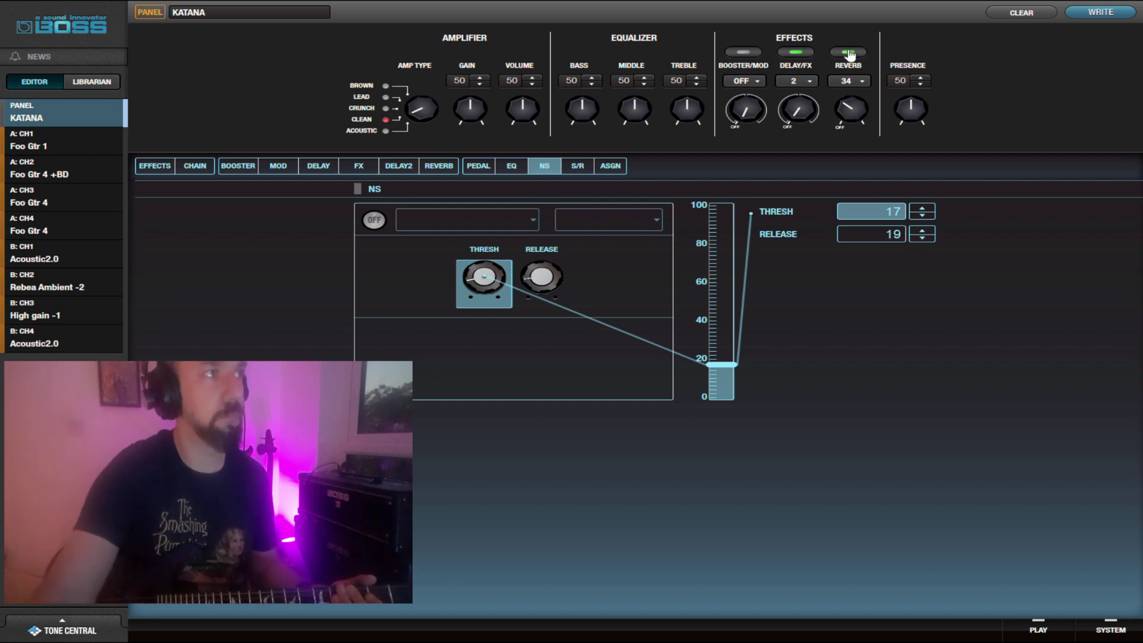
{"action": "left_click_drag", "start_coordinate": [850, 110], "coordinate": [850, 106]}
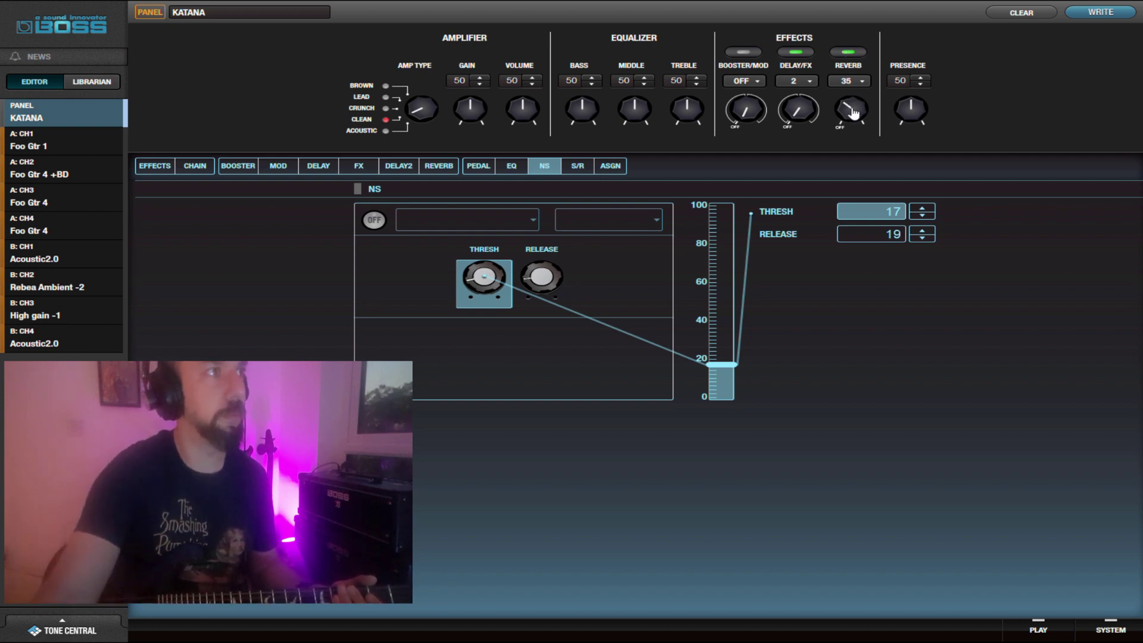
{"action": "left_click", "coordinate": [855, 55]}
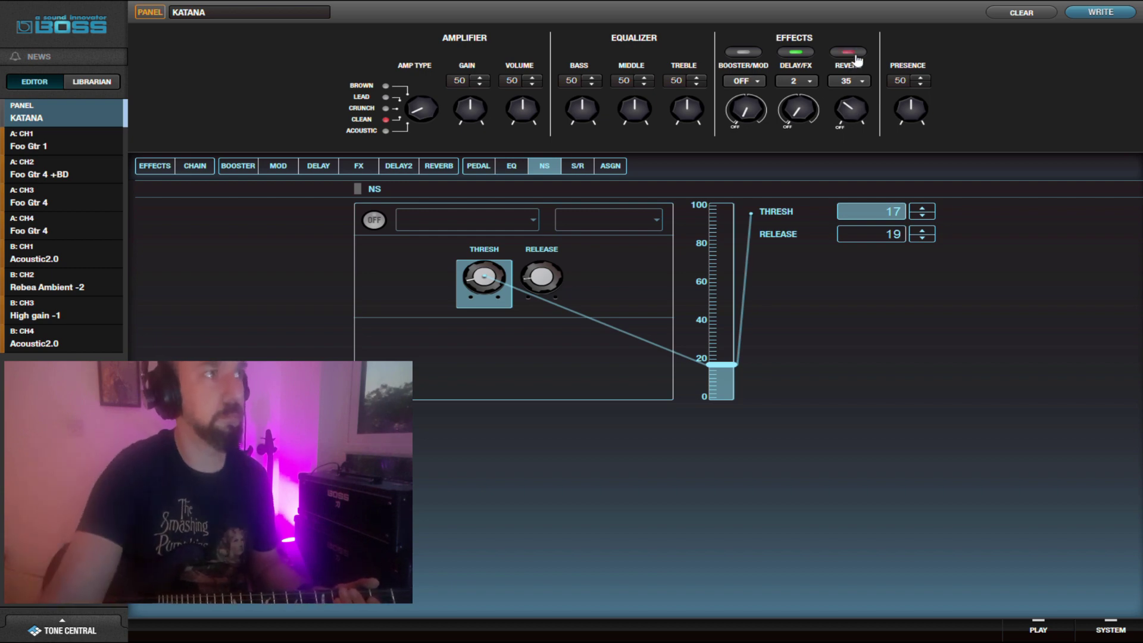
{"action": "left_click", "coordinate": [855, 55]}
{"action": "left_click", "coordinate": [803, 58]}
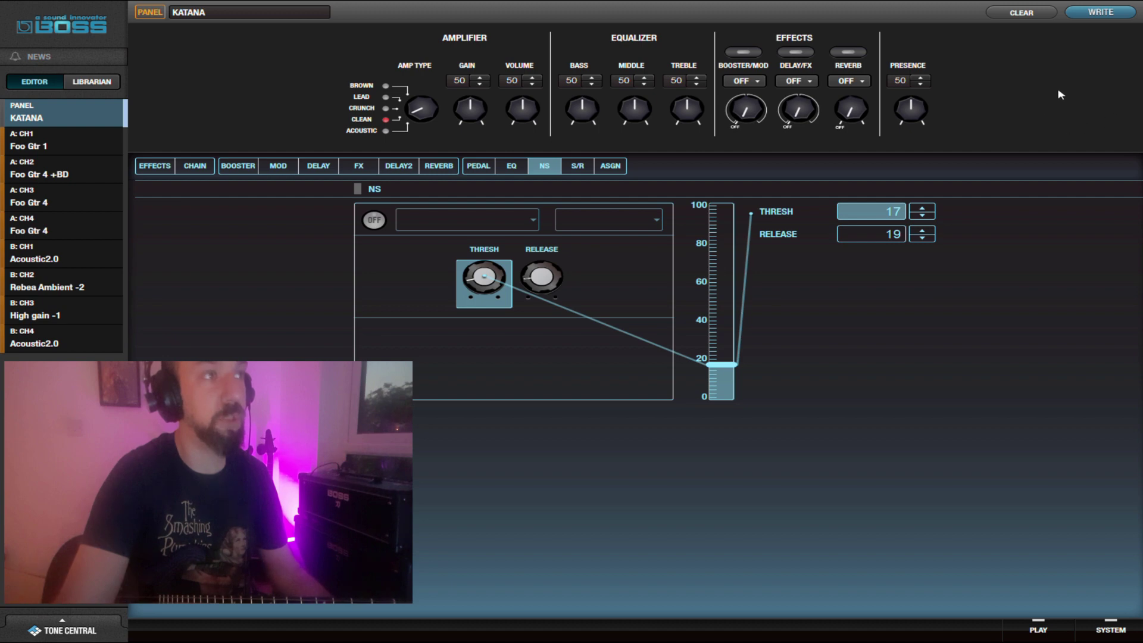
Review the Line Out/Cabinet system settings and close them.
{"action": "left_click", "coordinate": [1111, 635]}
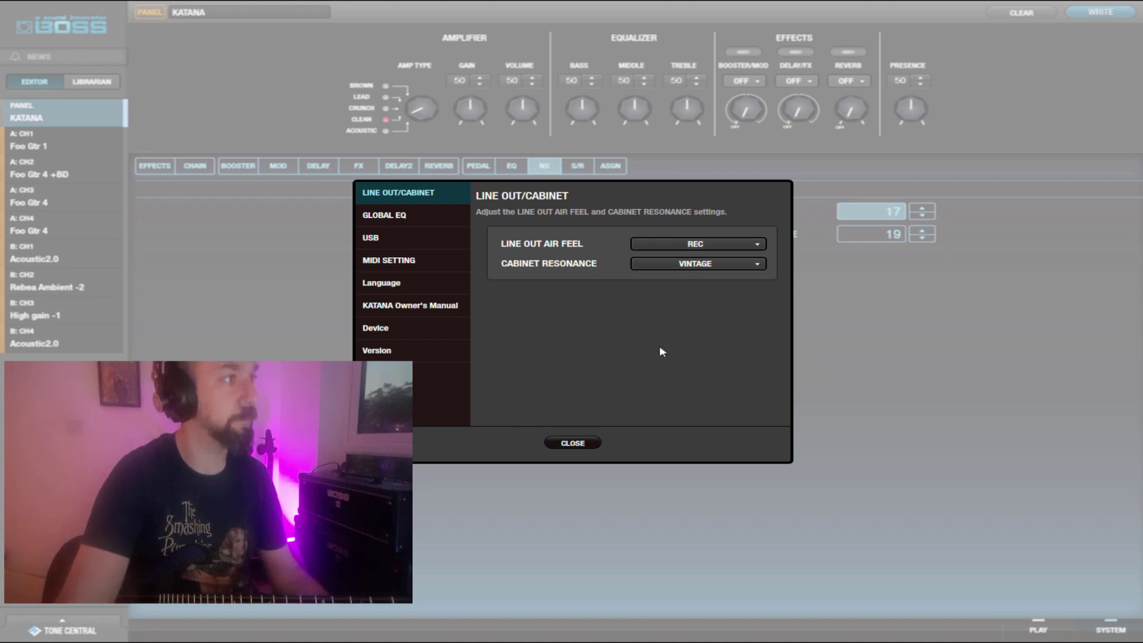
{"action": "left_click", "coordinate": [568, 441]}
Open the effects overview, turn Booster/Mod up to 11 and cycle its variation to the red Overdrive booster.
{"action": "left_click", "coordinate": [147, 173]}
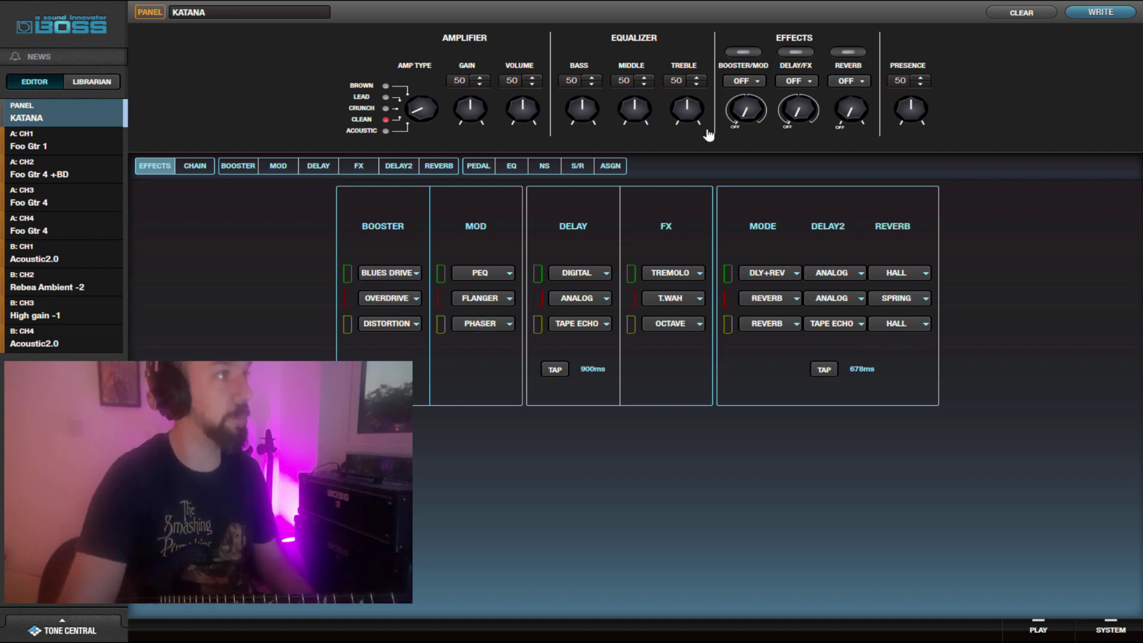
{"action": "left_click_drag", "start_coordinate": [743, 113], "coordinate": [745, 109]}
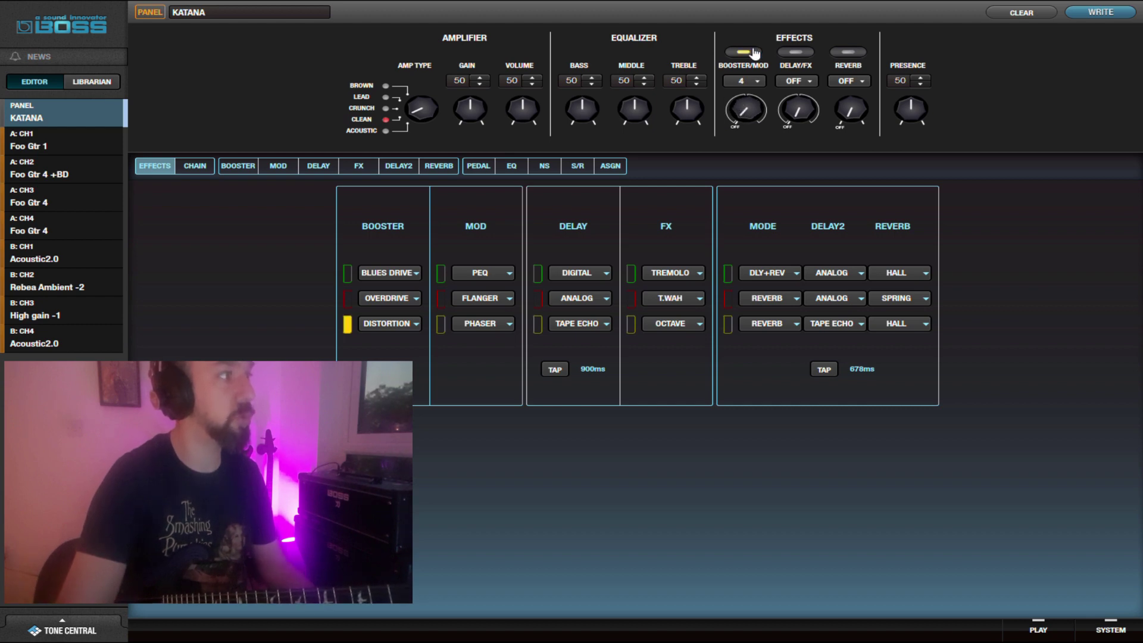
{"action": "left_click", "coordinate": [753, 53]}
{"action": "left_click", "coordinate": [749, 55]}
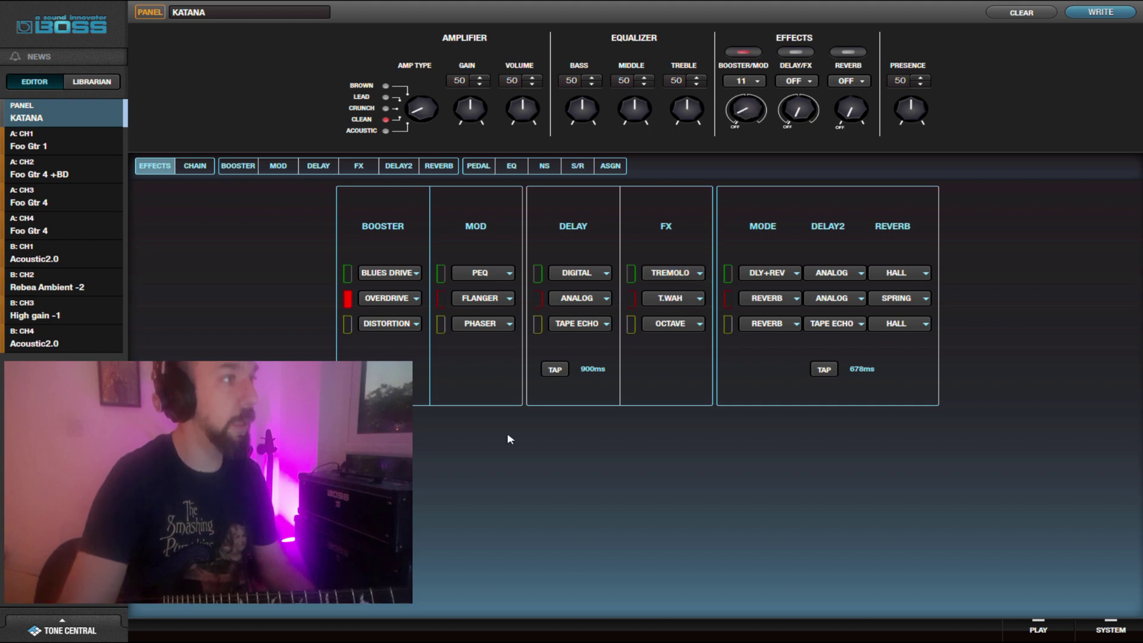
Tap in a delay time of about 501 ms for the Delay section.
{"action": "left_click", "coordinate": [555, 369]}
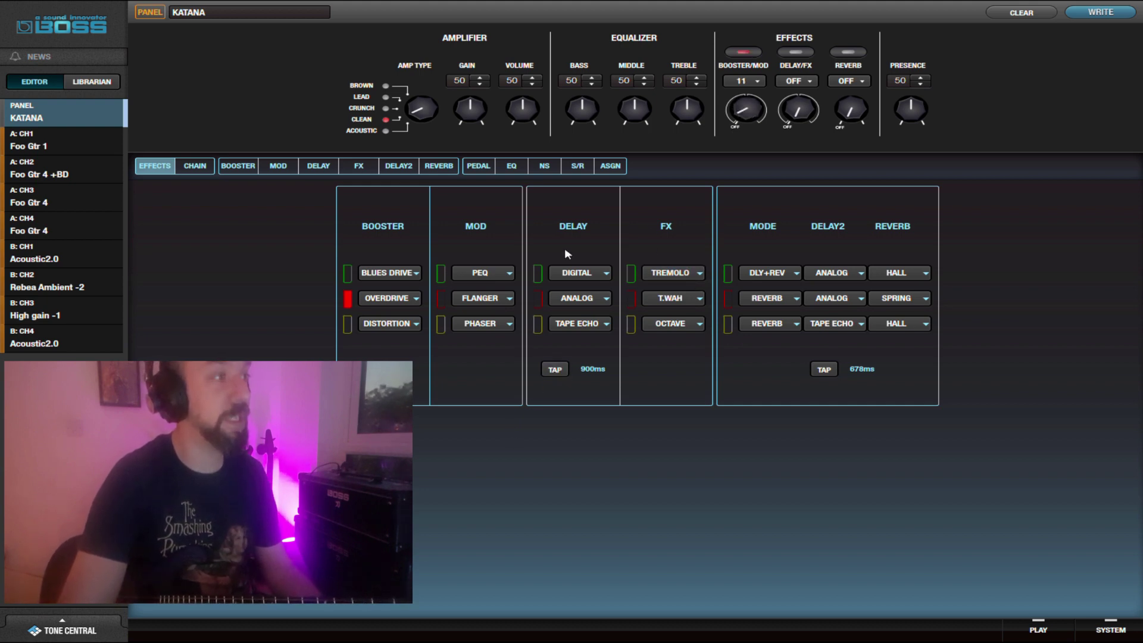
{"action": "left_click", "coordinate": [563, 372]}
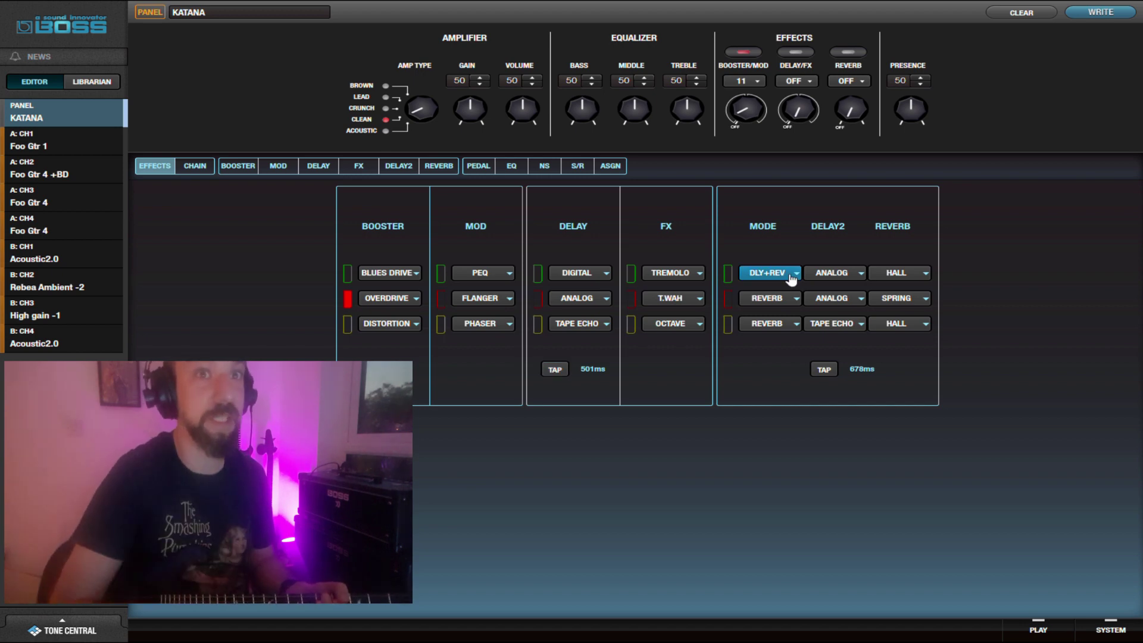
Open the signal chain options, try Chain 2 and select Chain 3.
{"action": "left_click", "coordinate": [195, 165]}
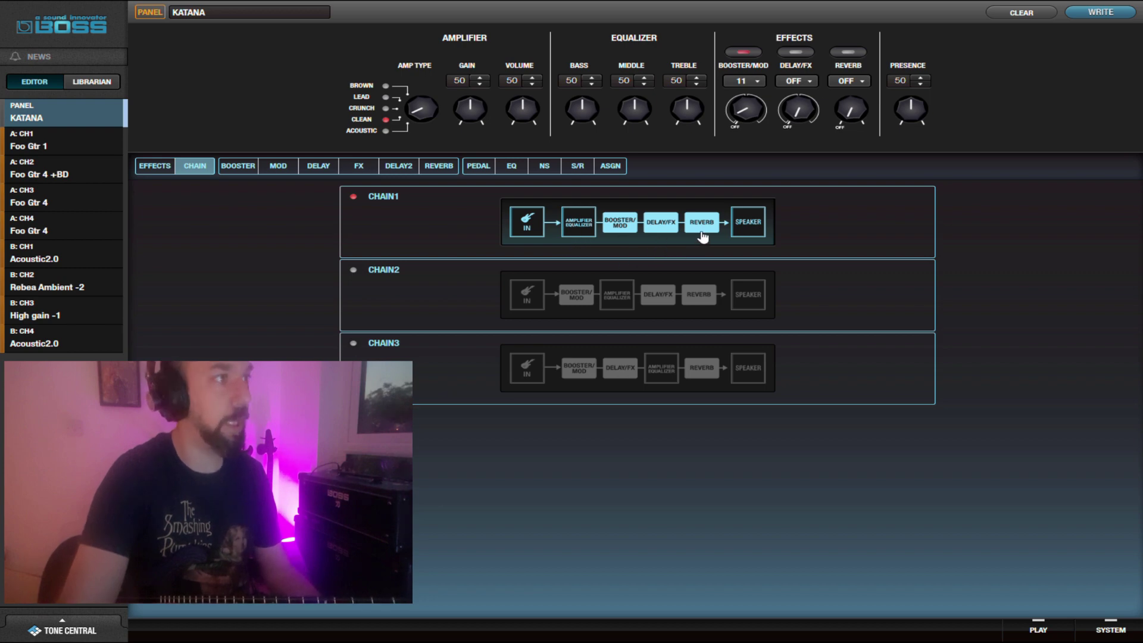
{"action": "left_click", "coordinate": [387, 322]}
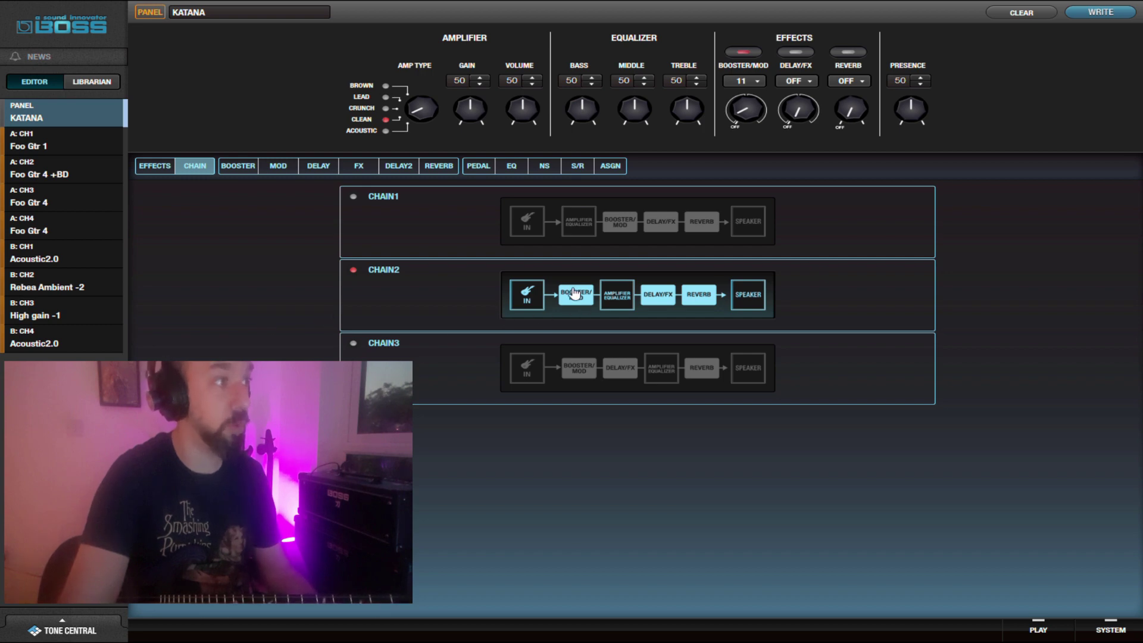
{"action": "left_click", "coordinate": [464, 392]}
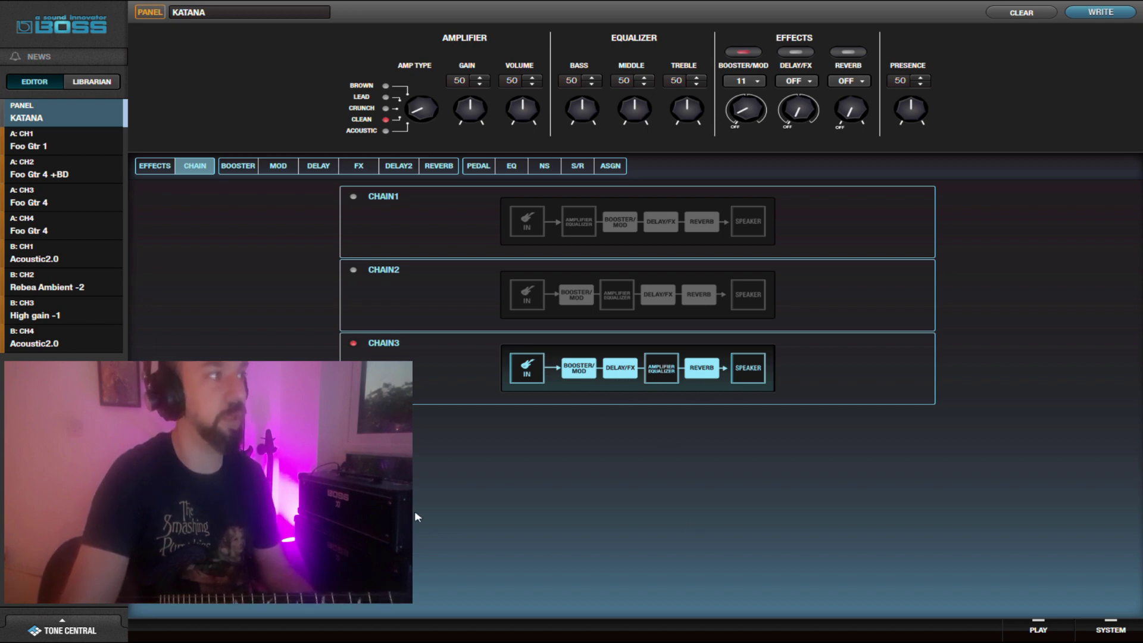
Enable the red Natural OD booster and set its Drive to 0, Bottom to -1 and Effect Level to 80.
{"action": "left_click", "coordinate": [748, 115]}
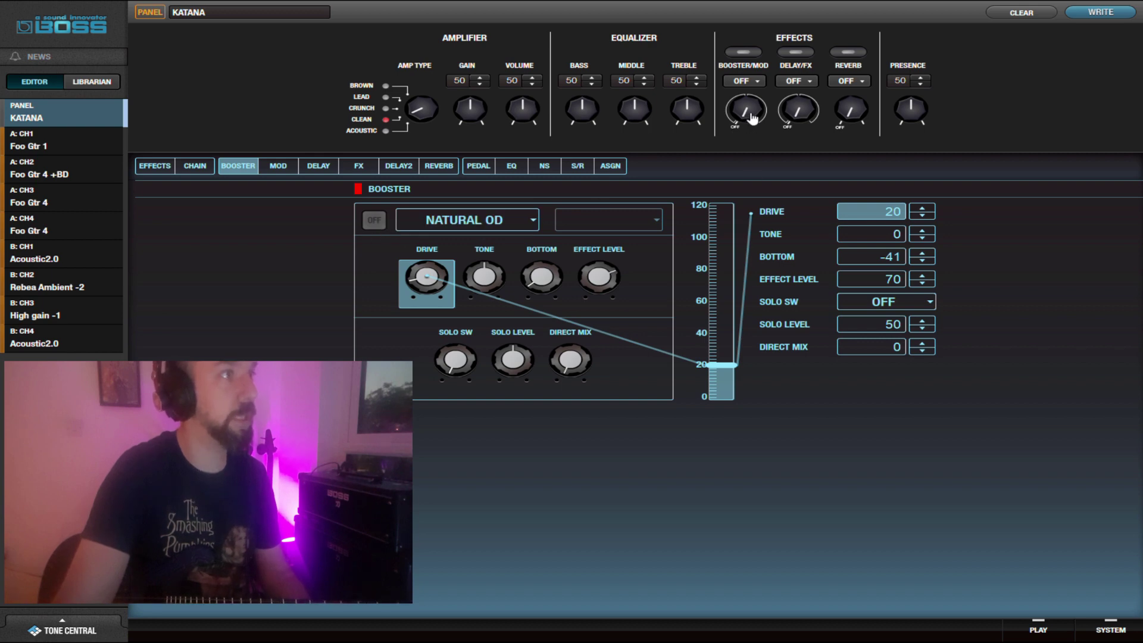
{"action": "left_click_drag", "start_coordinate": [753, 117], "coordinate": [752, 116]}
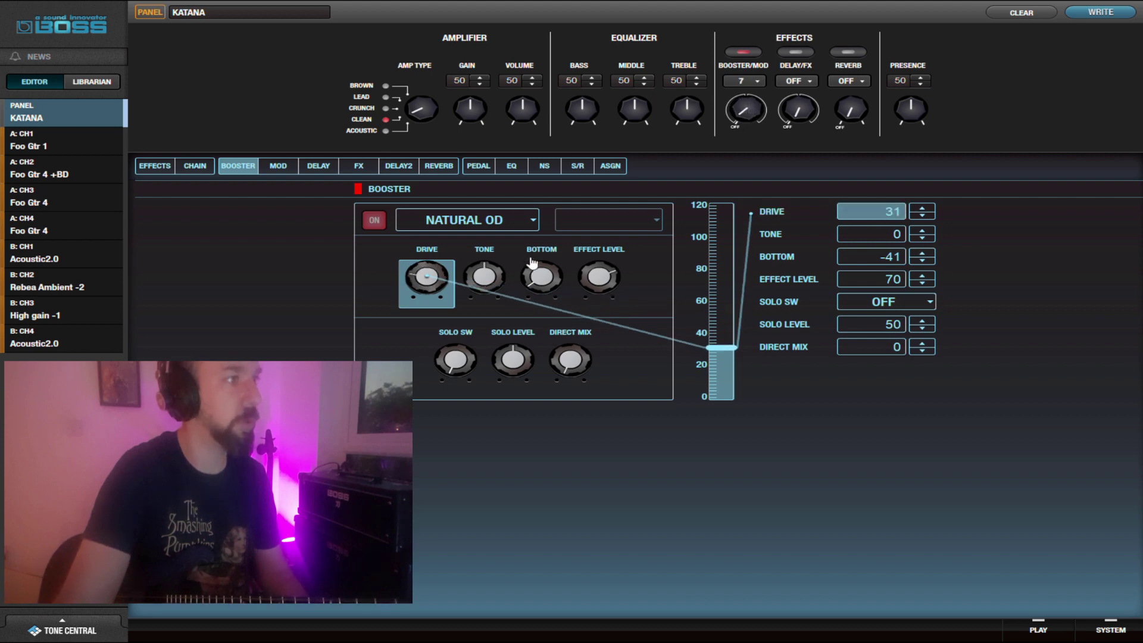
{"action": "left_click_drag", "start_coordinate": [428, 277], "coordinate": [433, 293]}
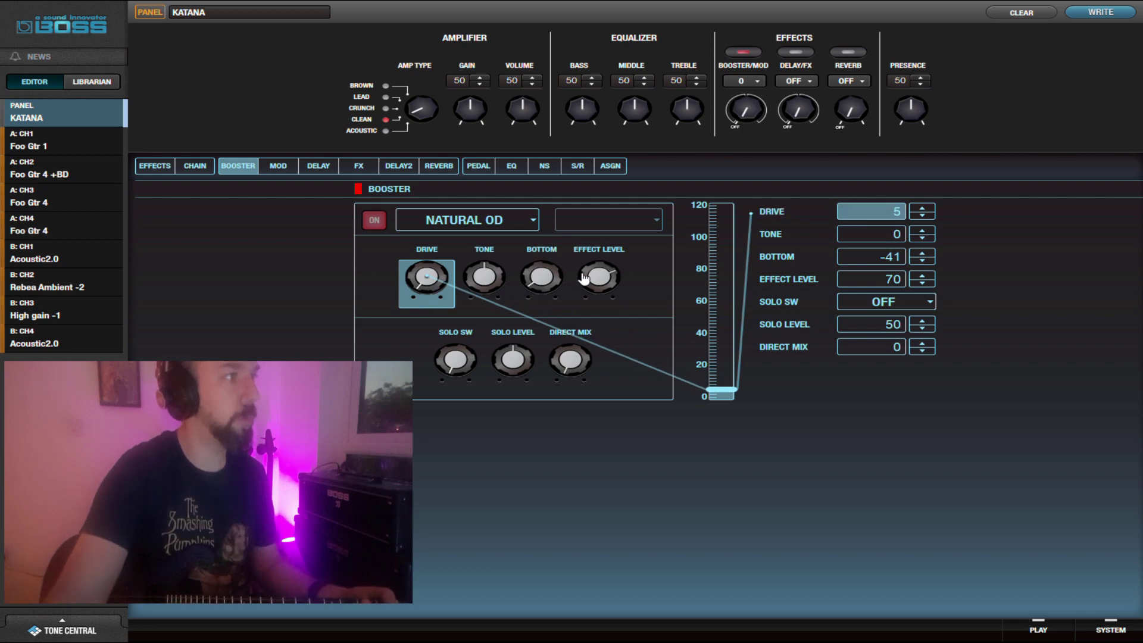
{"action": "left_click_drag", "start_coordinate": [540, 278], "coordinate": [601, 271]}
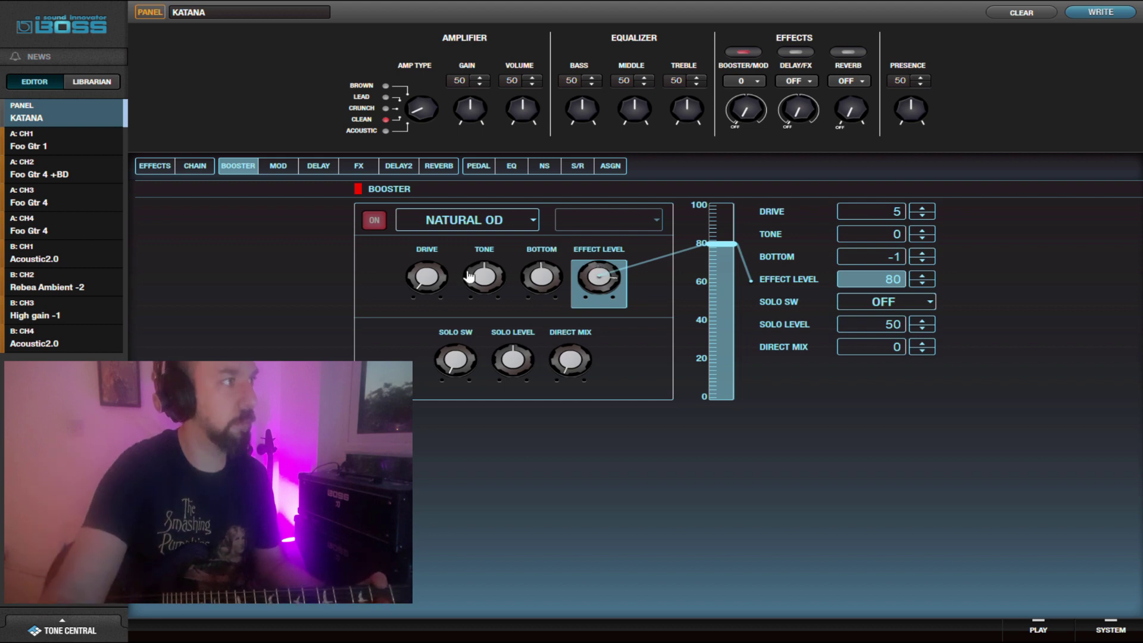
{"action": "left_click_drag", "start_coordinate": [426, 279], "coordinate": [437, 270]}
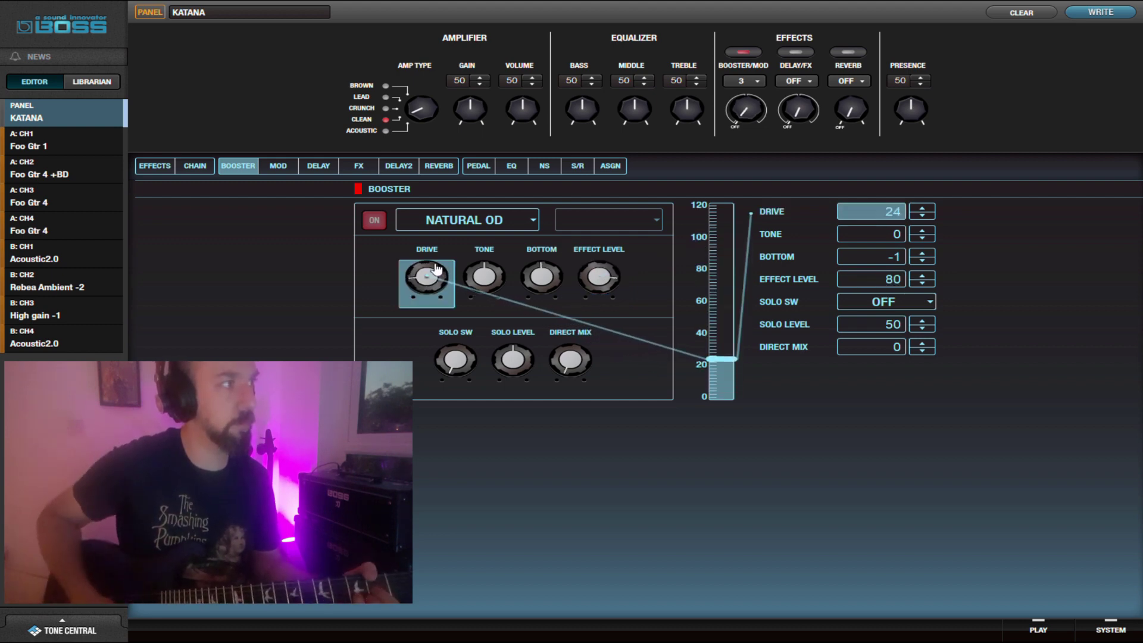
{"action": "left_click_drag", "start_coordinate": [430, 271], "coordinate": [418, 289]}
Change the booster type to DST+ and set its Drive to 29.
{"action": "left_click", "coordinate": [479, 223]}
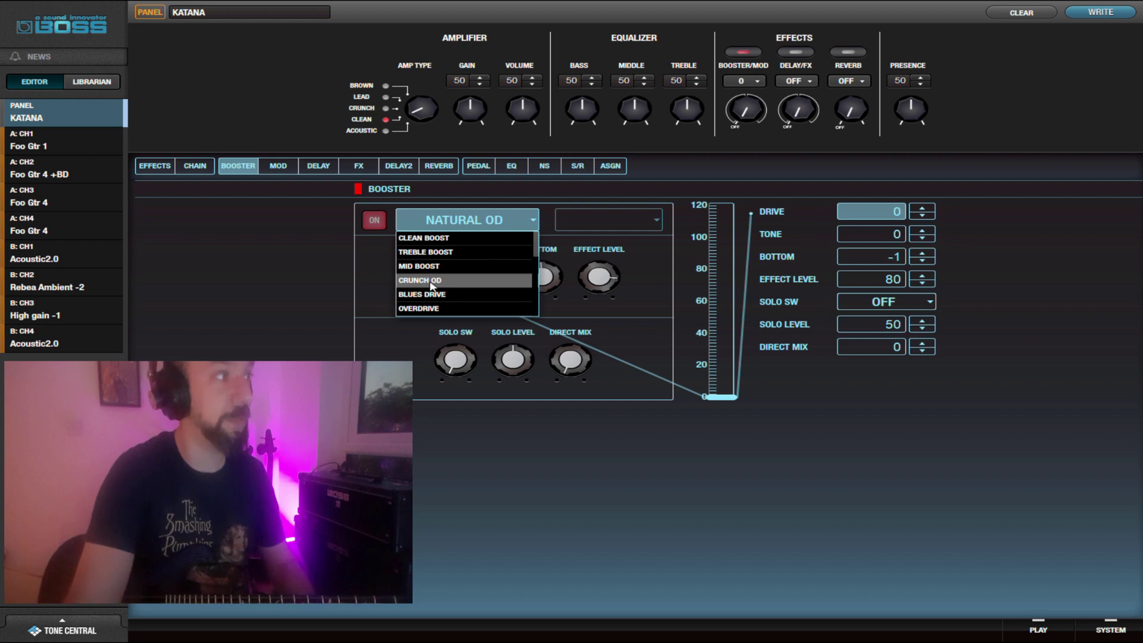
{"action": "scroll", "coordinate": [437, 280], "scroll_direction": "down", "scroll_amount": 3}
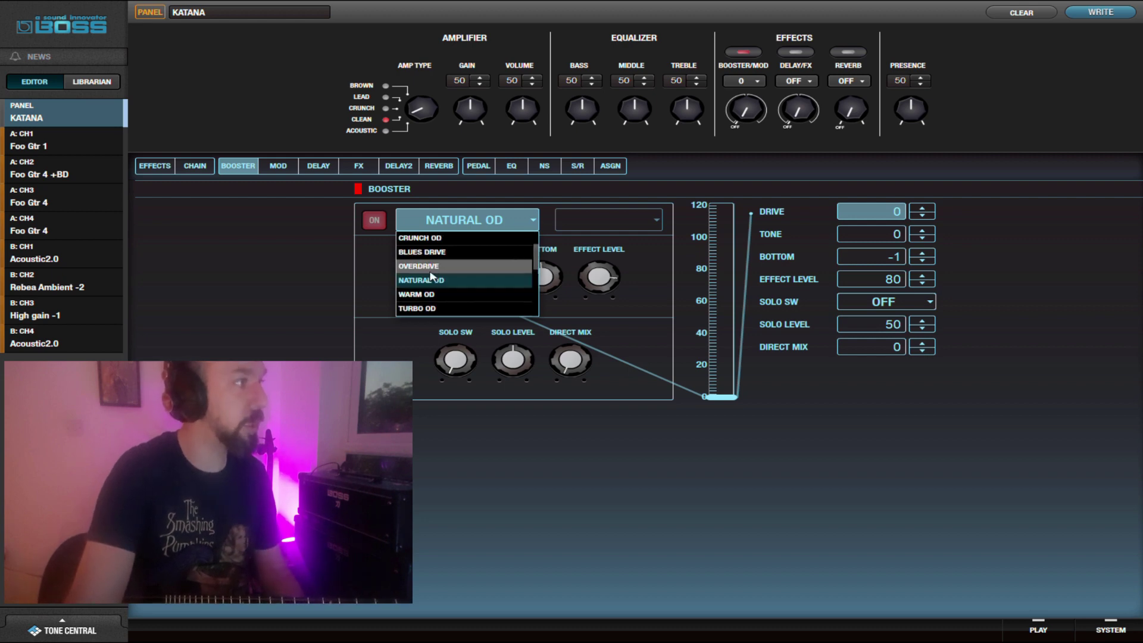
{"action": "scroll", "coordinate": [442, 292], "scroll_direction": "down", "scroll_amount": 6}
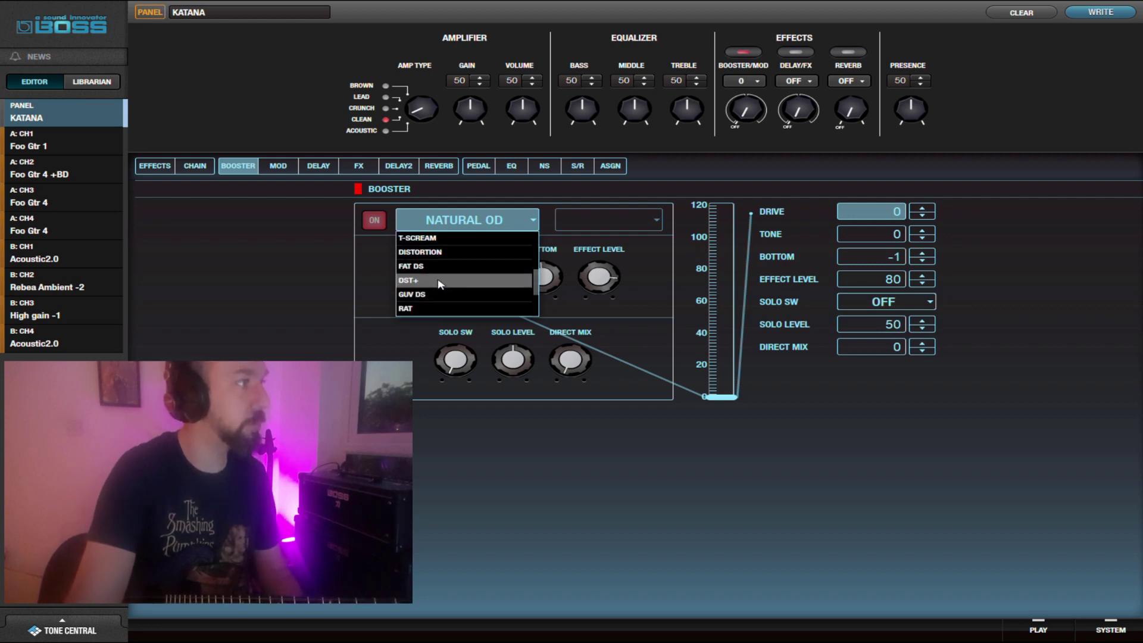
{"action": "left_click", "coordinate": [440, 281]}
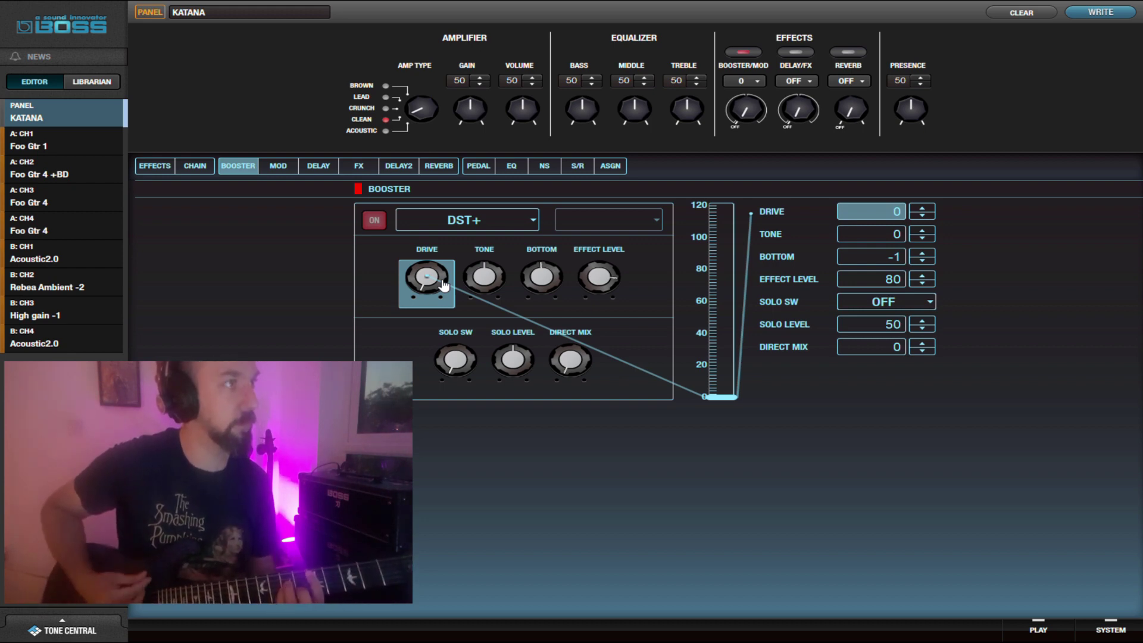
{"action": "left_click_drag", "start_coordinate": [444, 285], "coordinate": [427, 268]}
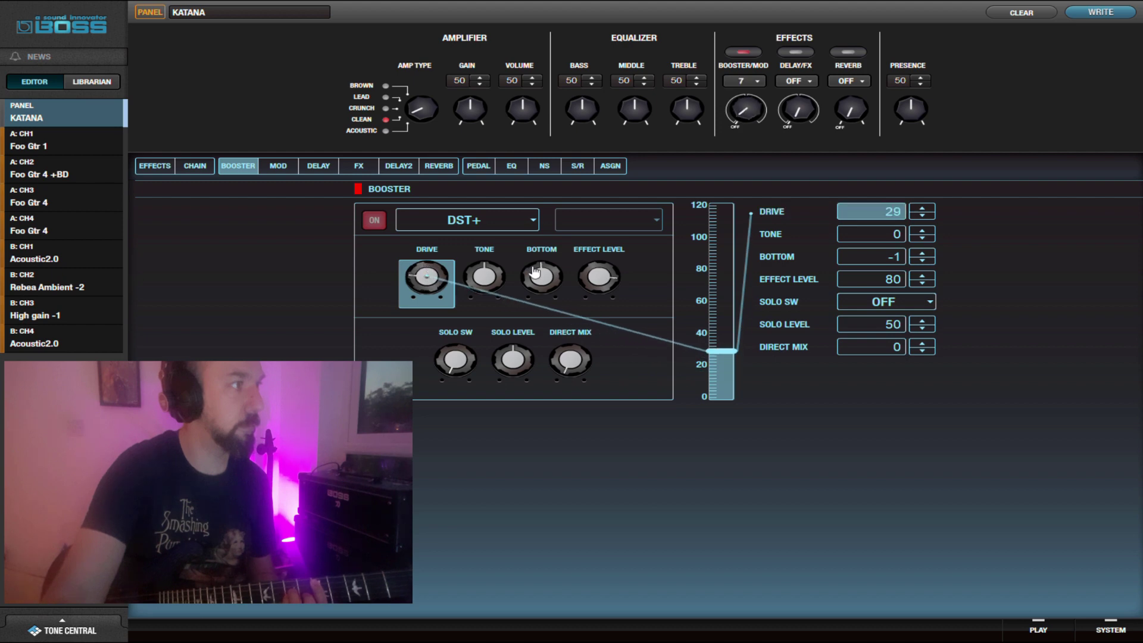
{"action": "left_click", "coordinate": [490, 276]}
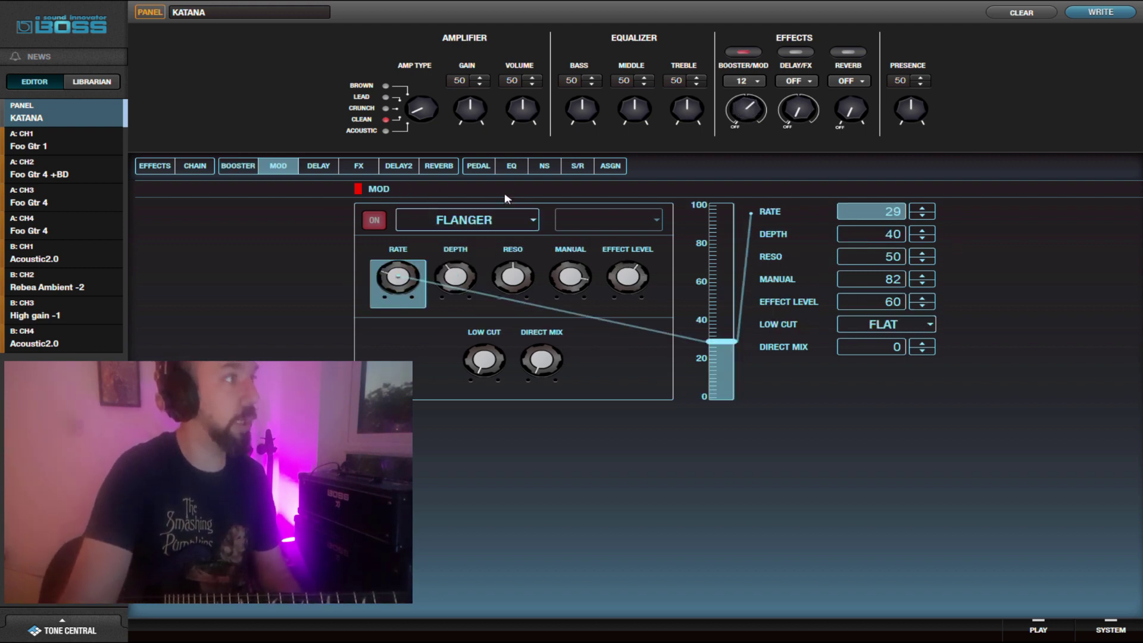
Change the Mod effect to Chorus and lower the amplifier's Treble to 29.
{"action": "left_click", "coordinate": [424, 222]}
{"action": "scroll", "coordinate": [438, 253], "scroll_direction": "down", "scroll_amount": 1}
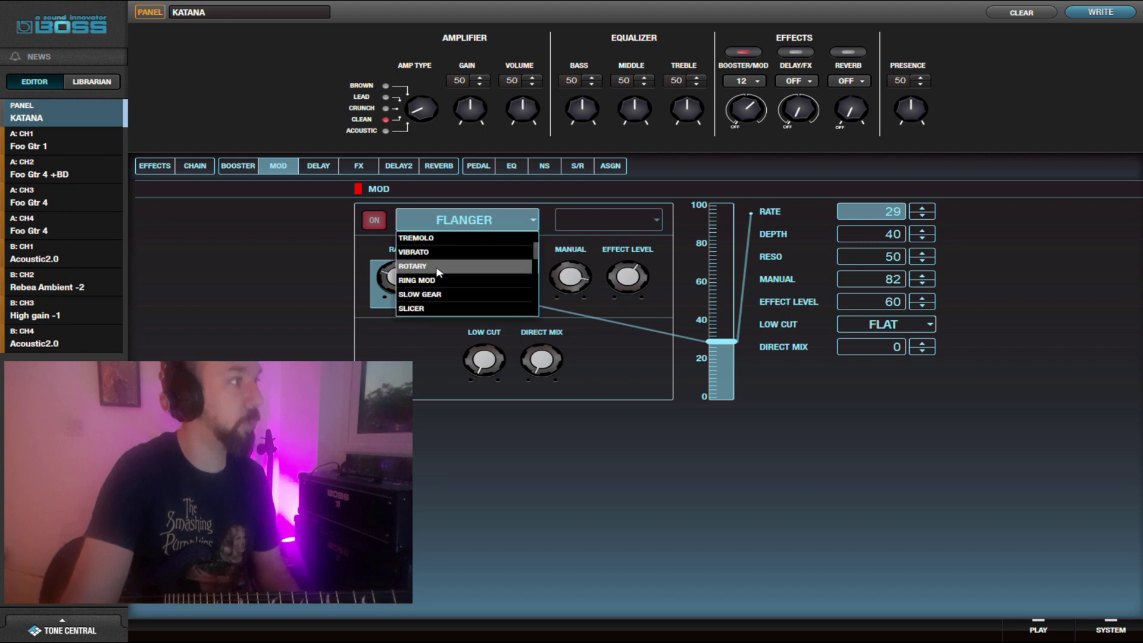
{"action": "scroll", "coordinate": [446, 301], "scroll_direction": "up", "scroll_amount": 2}
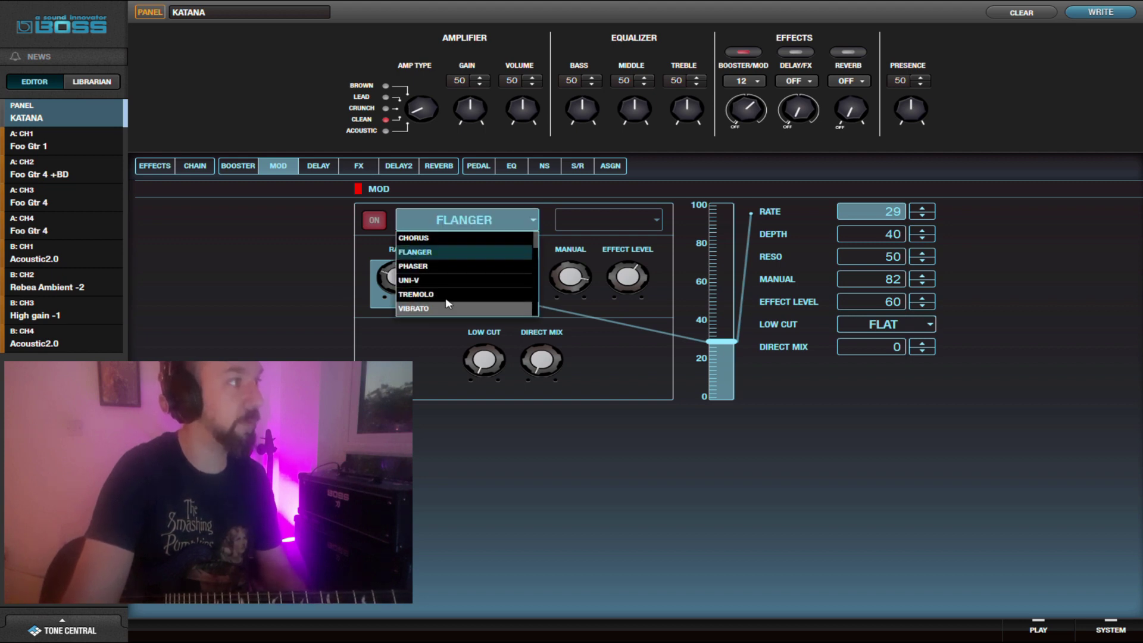
{"action": "left_click", "coordinate": [432, 239]}
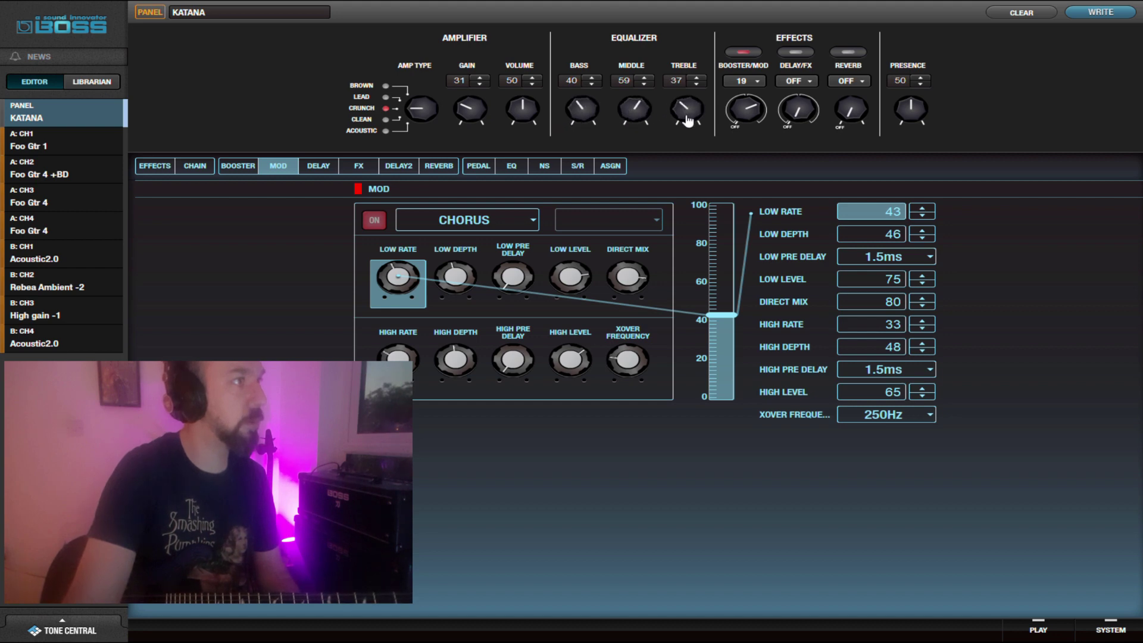
{"action": "left_click_drag", "start_coordinate": [689, 121], "coordinate": [616, 108]}
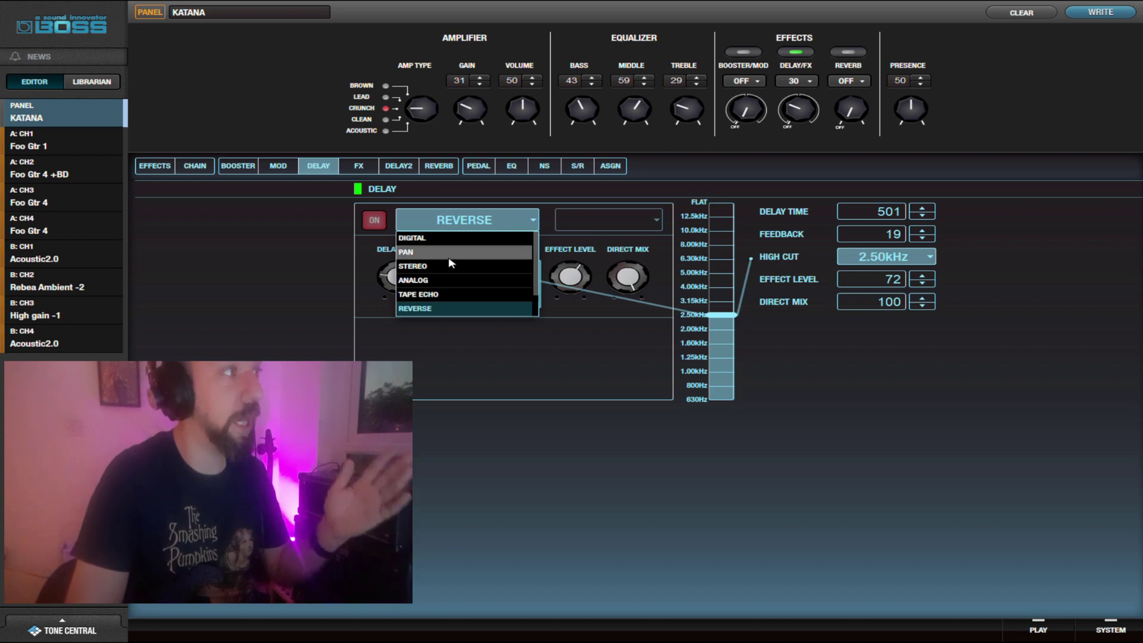
Set the Delay type to Modulate.
{"action": "scroll", "coordinate": [456, 271], "scroll_direction": "down", "scroll_amount": 1}
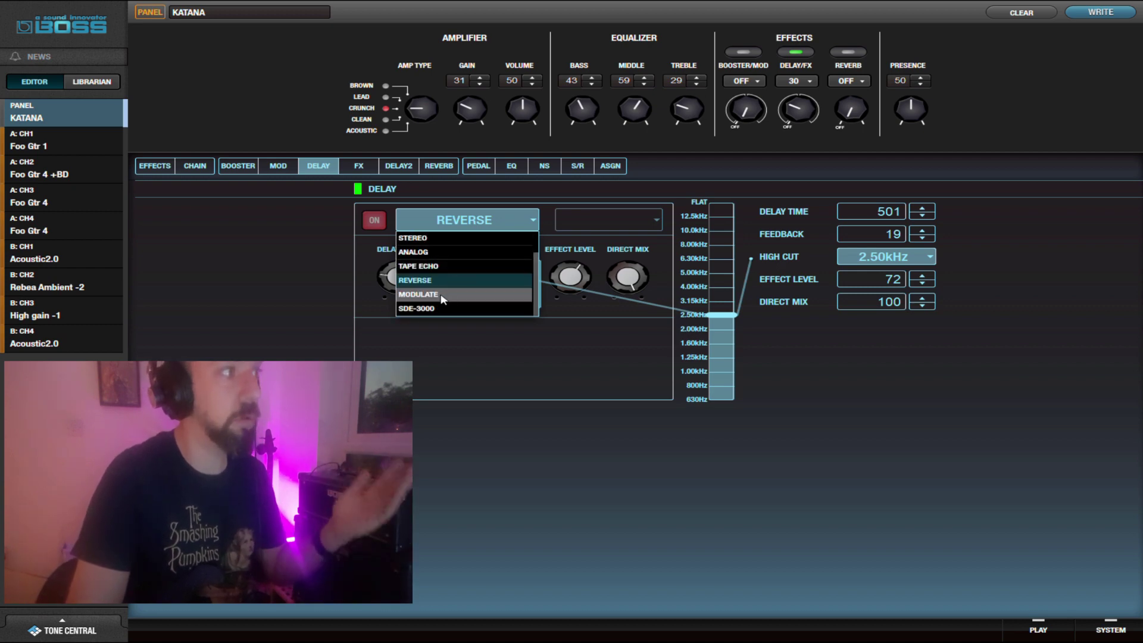
{"action": "left_click", "coordinate": [444, 295]}
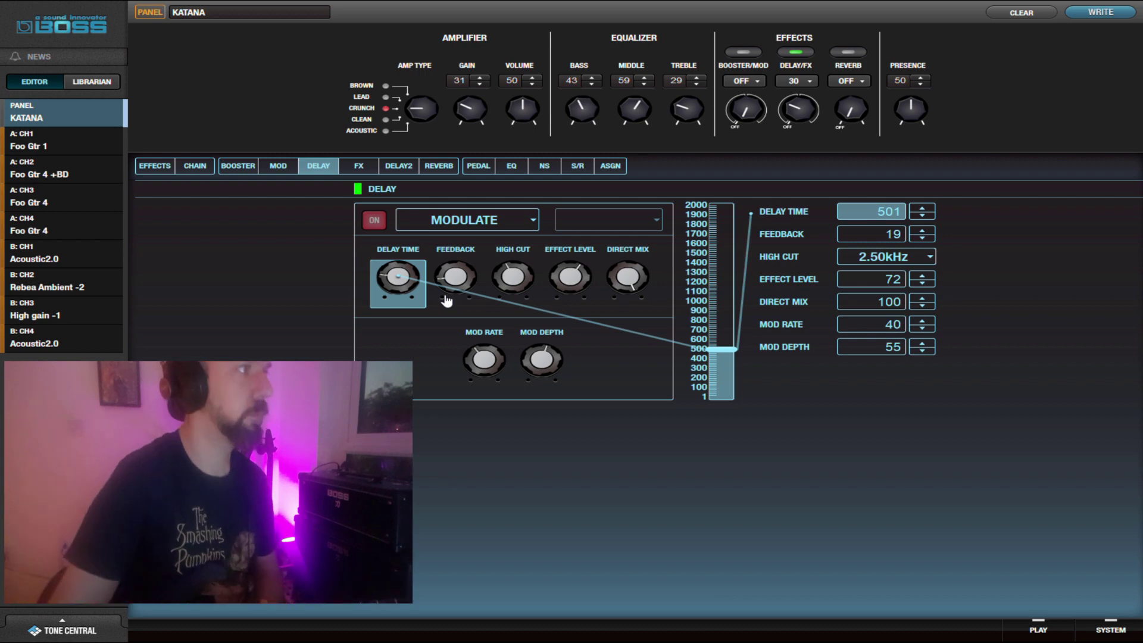
Open the FX section and look through its list of available effect types.
{"action": "left_click", "coordinate": [359, 165]}
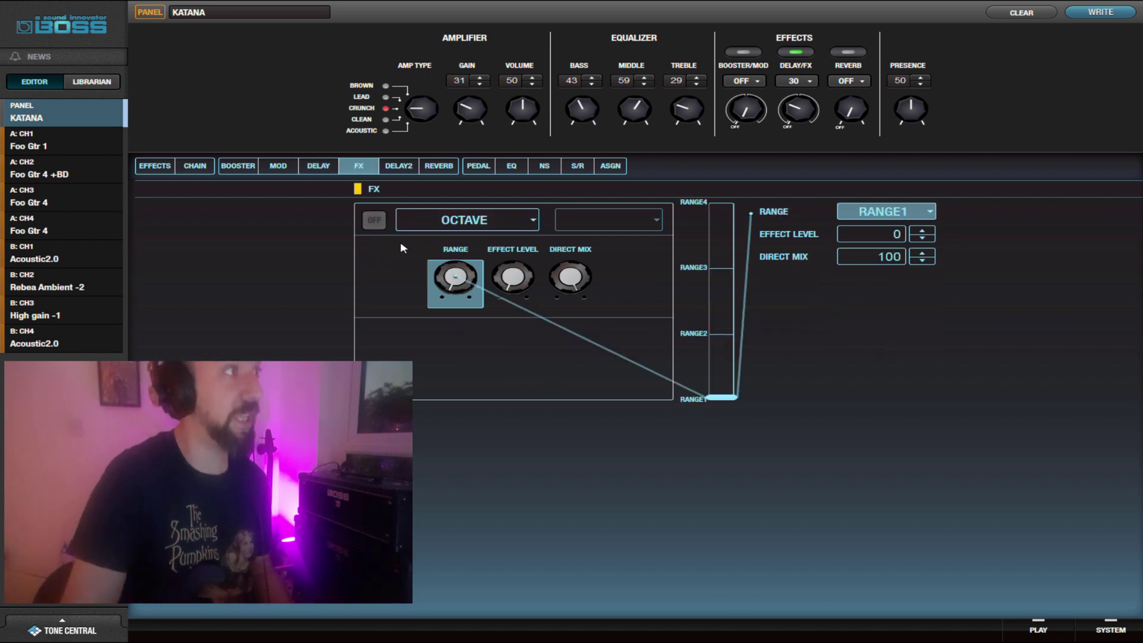
{"action": "left_click", "coordinate": [459, 221]}
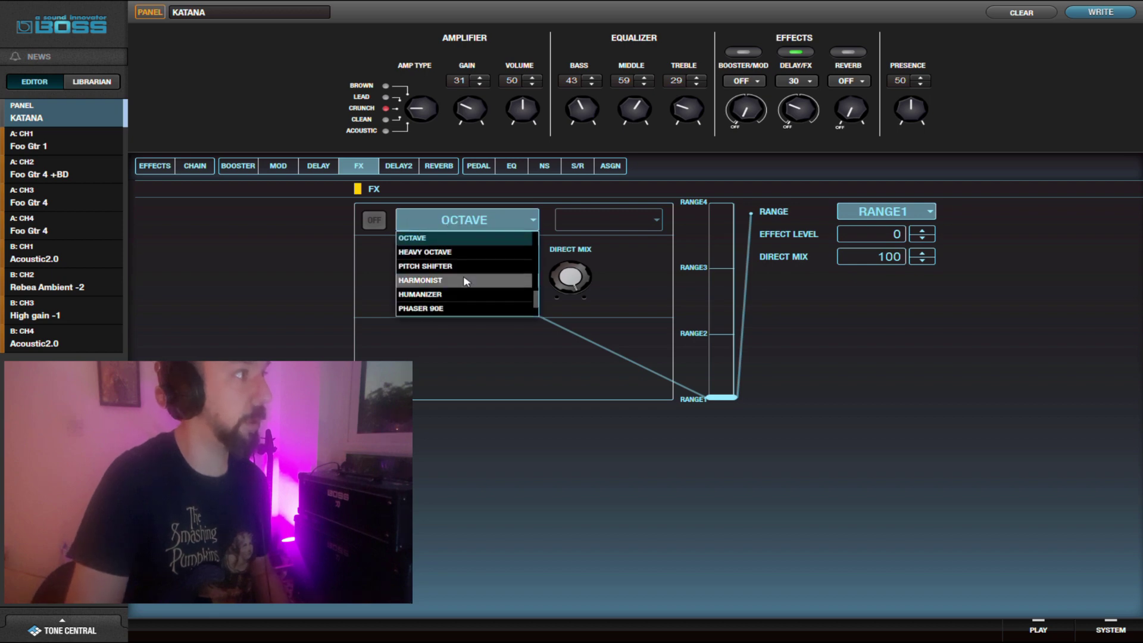
{"action": "scroll", "coordinate": [470, 291], "scroll_direction": "down", "scroll_amount": 3}
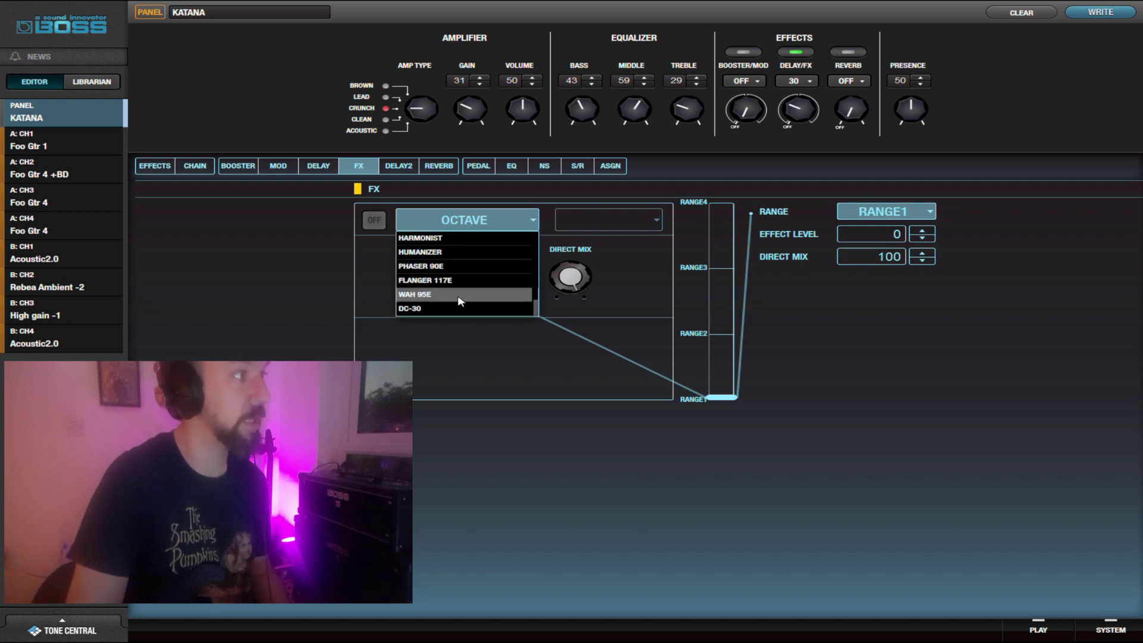
{"action": "scroll", "coordinate": [460, 300], "scroll_direction": "up", "scroll_amount": 10}
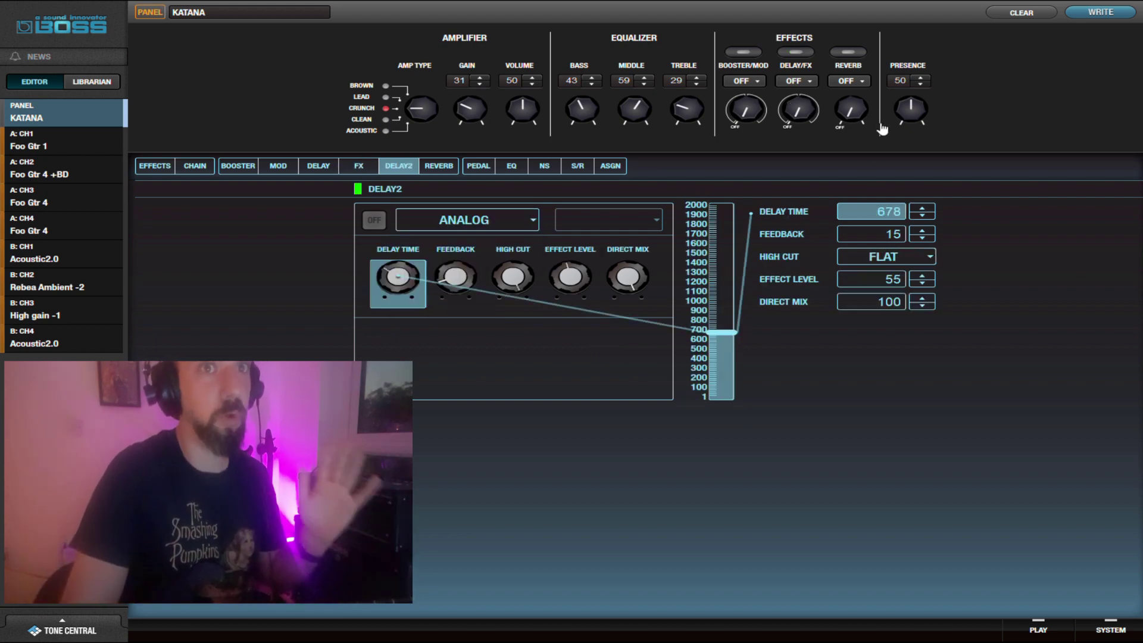
Turn the amp's Reverb control up to 27 for Delay2, and choose Hall as the reverb type.
{"action": "left_click", "coordinate": [853, 124]}
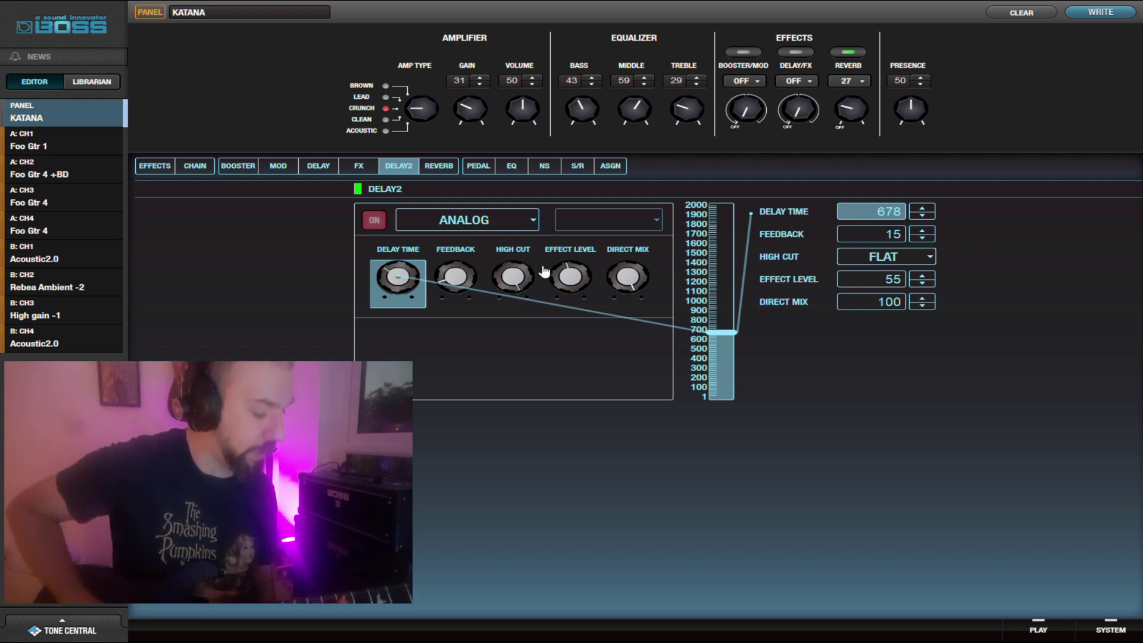
{"action": "left_click", "coordinate": [575, 284]}
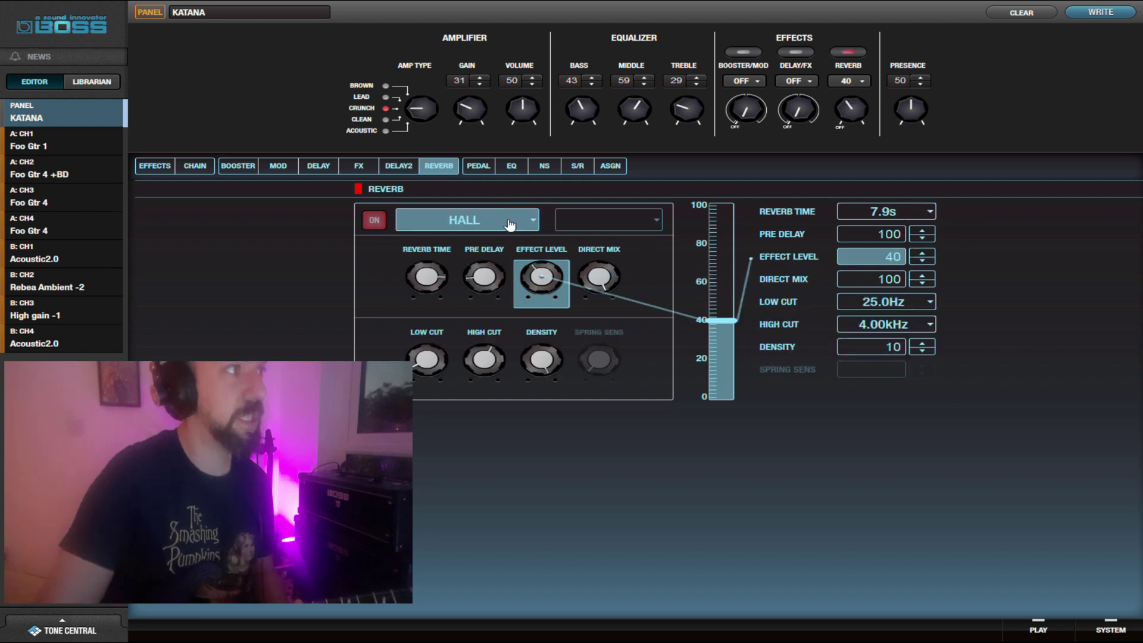
{"action": "left_click", "coordinate": [467, 220]}
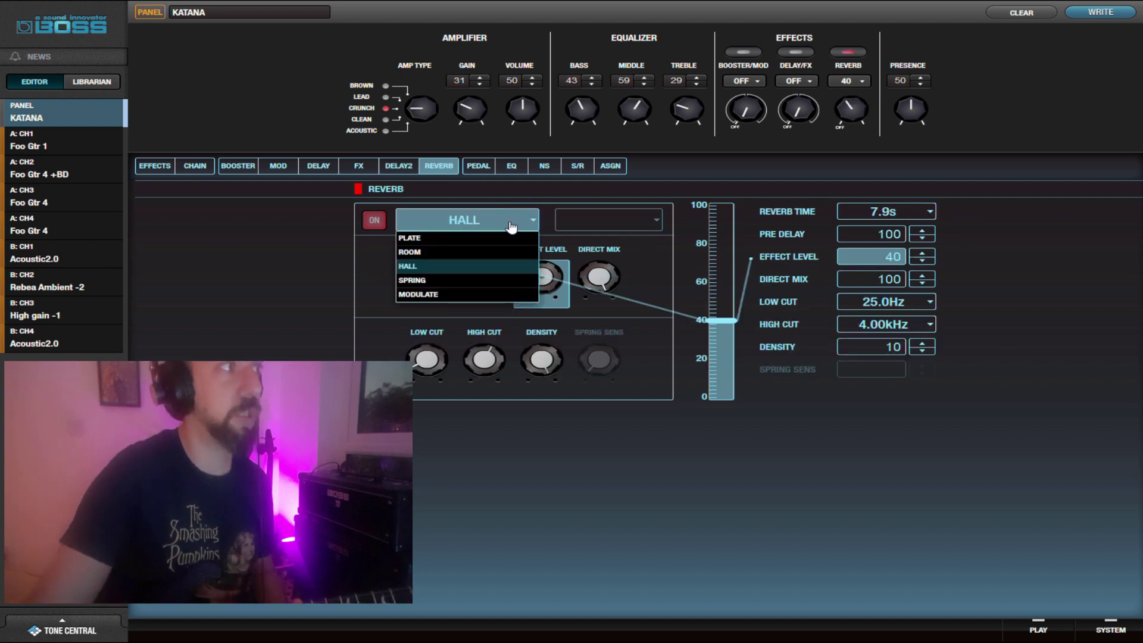
{"action": "left_click", "coordinate": [449, 266]}
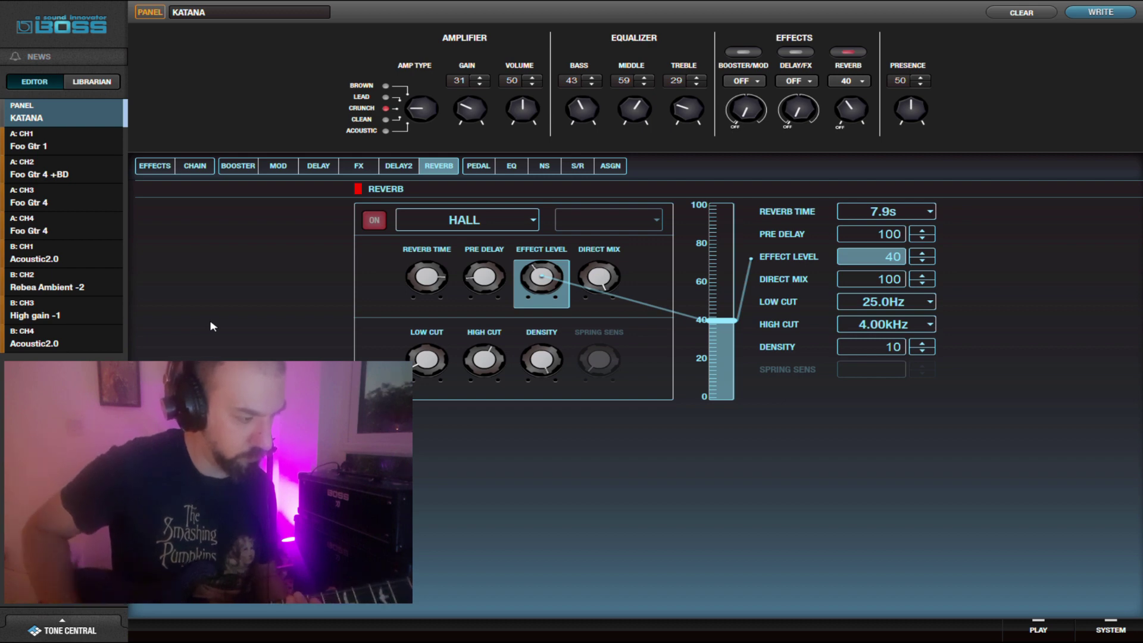
Open the pedal effect settings and toggle the Pedal Wah with Cry Wah on and off.
{"action": "left_click", "coordinate": [478, 165]}
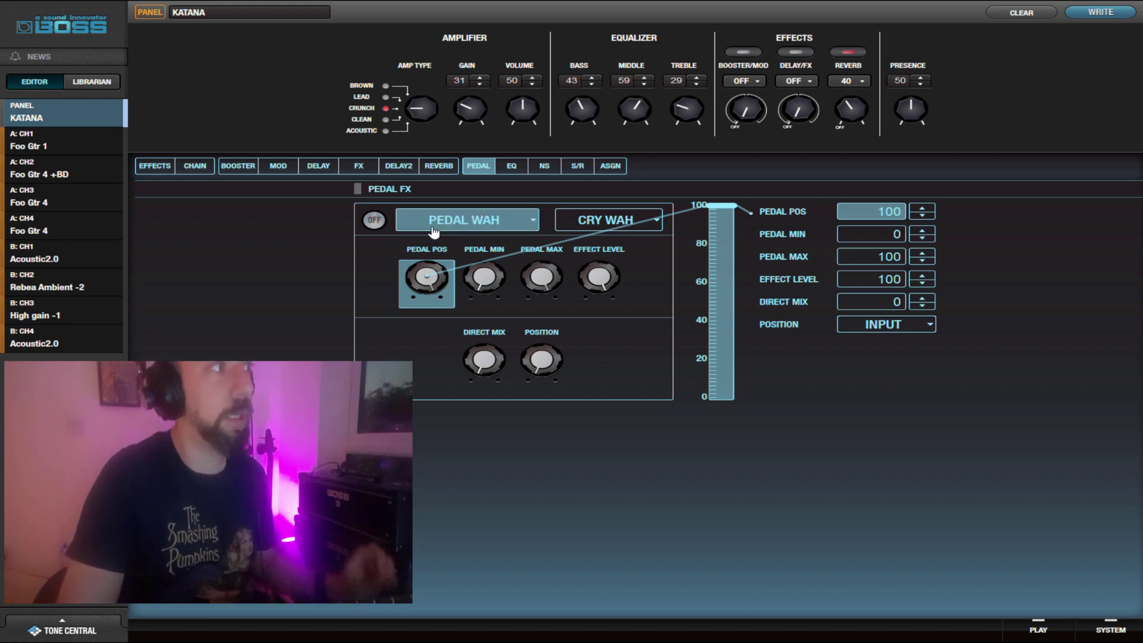
{"action": "left_click", "coordinate": [377, 230]}
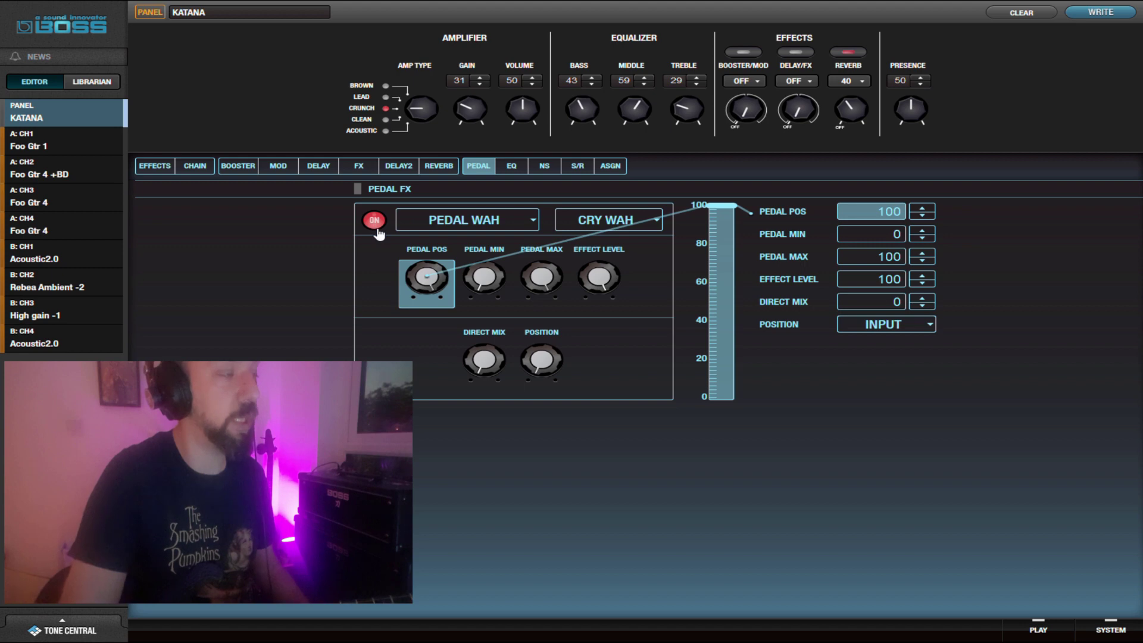
{"action": "left_click", "coordinate": [377, 229]}
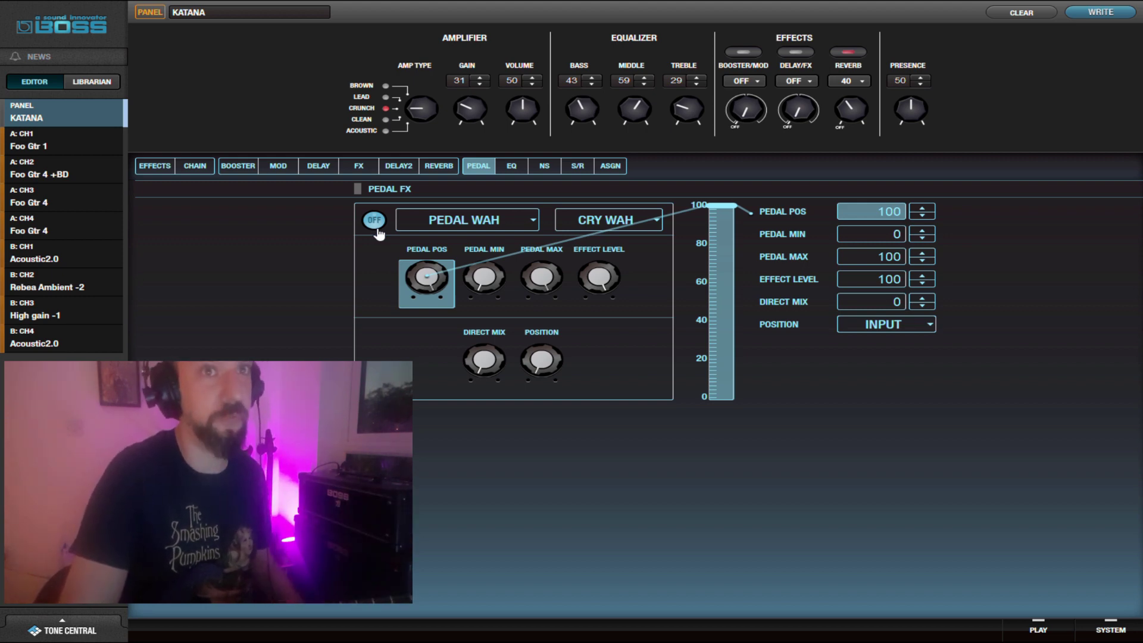
{"action": "left_click", "coordinate": [377, 230]}
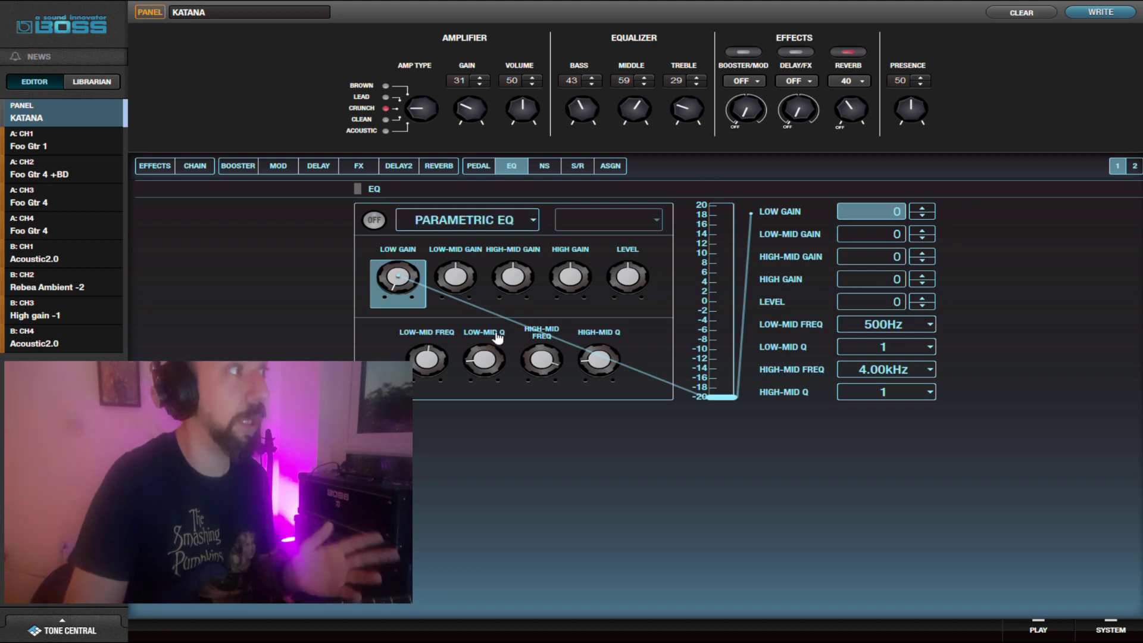
Enable the equalizer effect and change its type from parametric to GE-10.
{"action": "left_click", "coordinate": [374, 220]}
{"action": "left_click", "coordinate": [430, 226]}
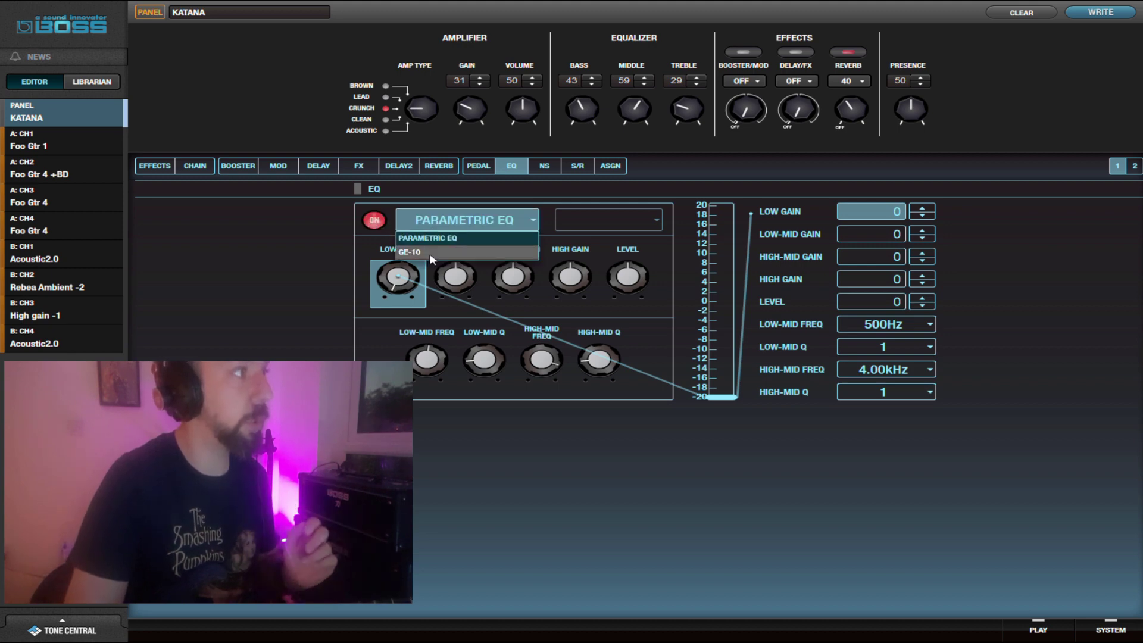
{"action": "left_click", "coordinate": [435, 253]}
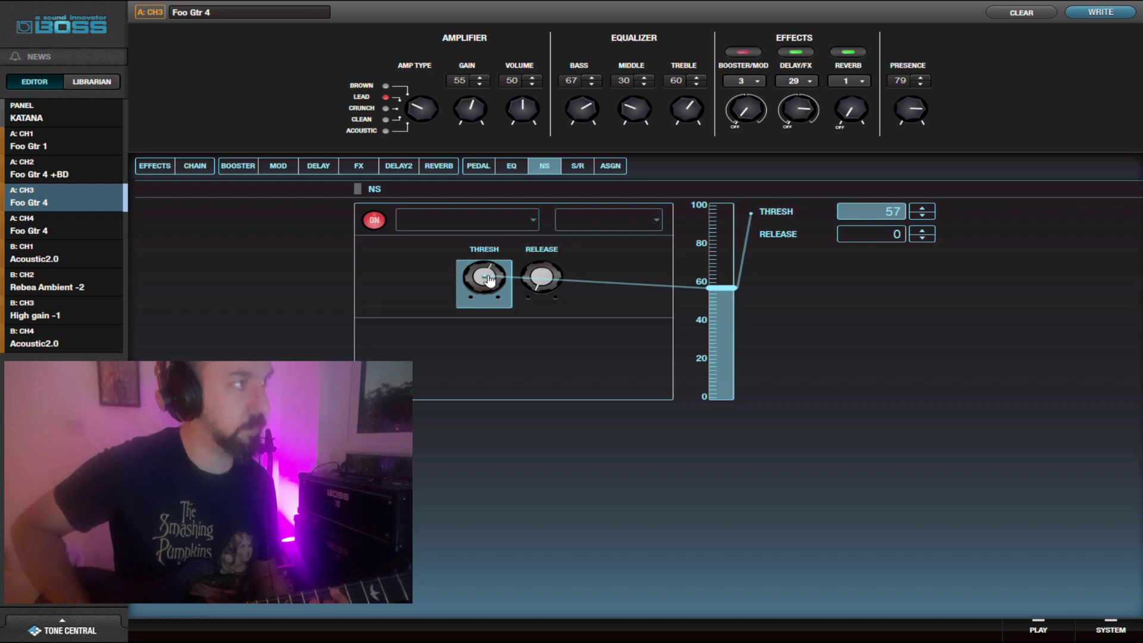
Open the send/return settings, and load the Acoustic2.0 patch from B: CH1 followed by Foo Gtr 1 from A: CH1.
{"action": "left_click", "coordinate": [577, 165]}
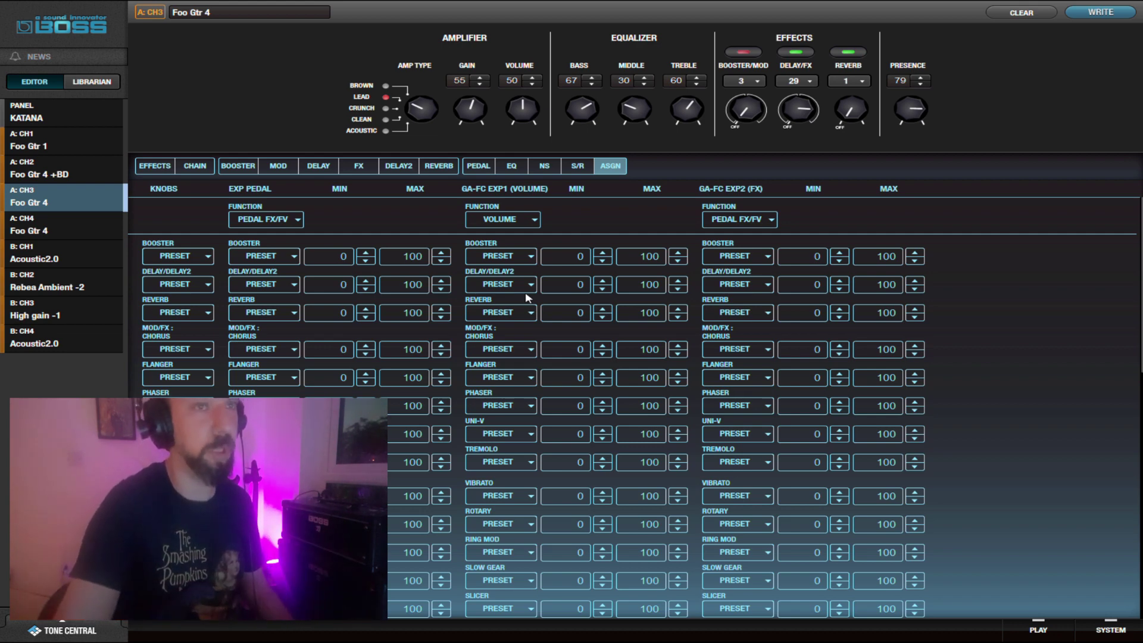
{"action": "left_click", "coordinate": [35, 257]}
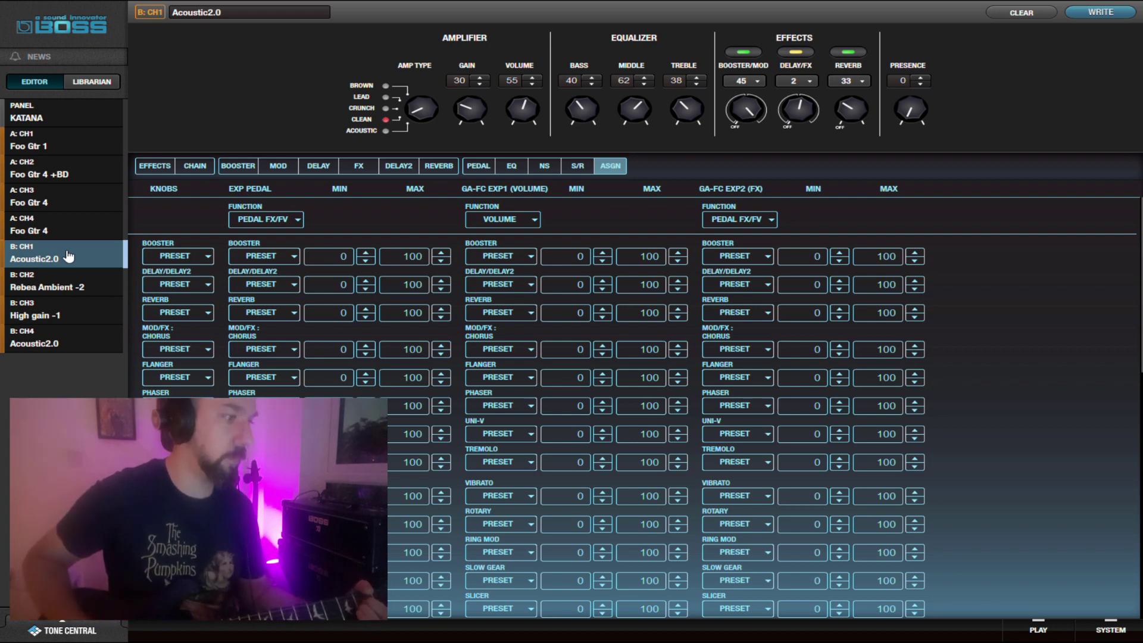
{"action": "left_click", "coordinate": [53, 148]}
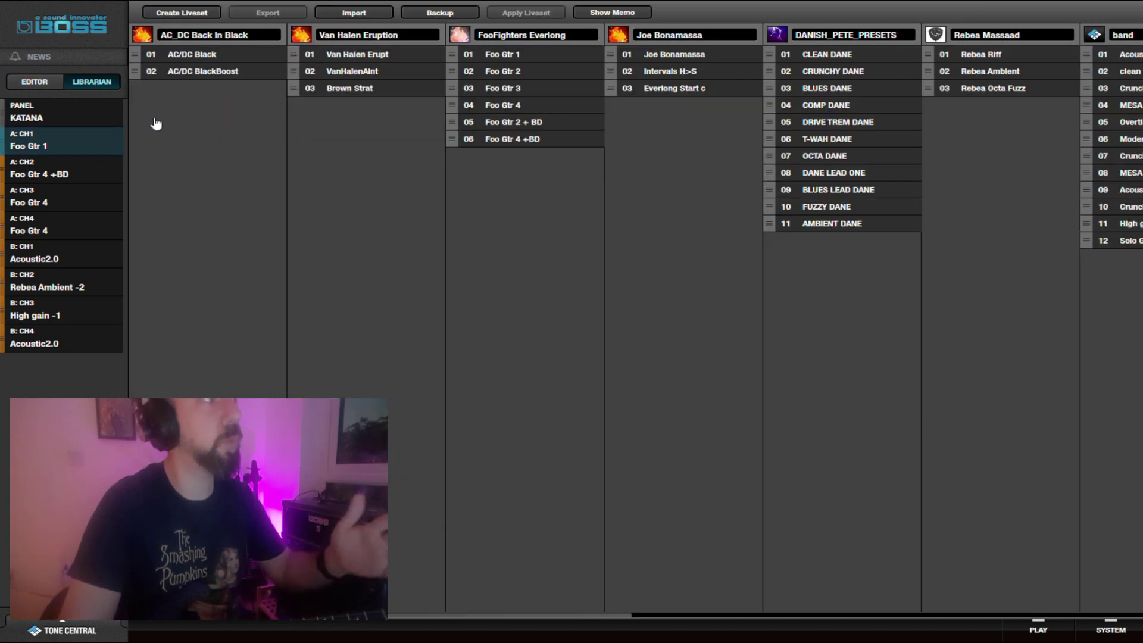
Browse the FooFighters Everlong patches and the other livesets in the librarian, across to Metal Collection 1.
{"action": "left_click", "coordinate": [560, 126]}
{"action": "left_click", "coordinate": [592, 140]}
{"action": "left_click", "coordinate": [556, 123]}
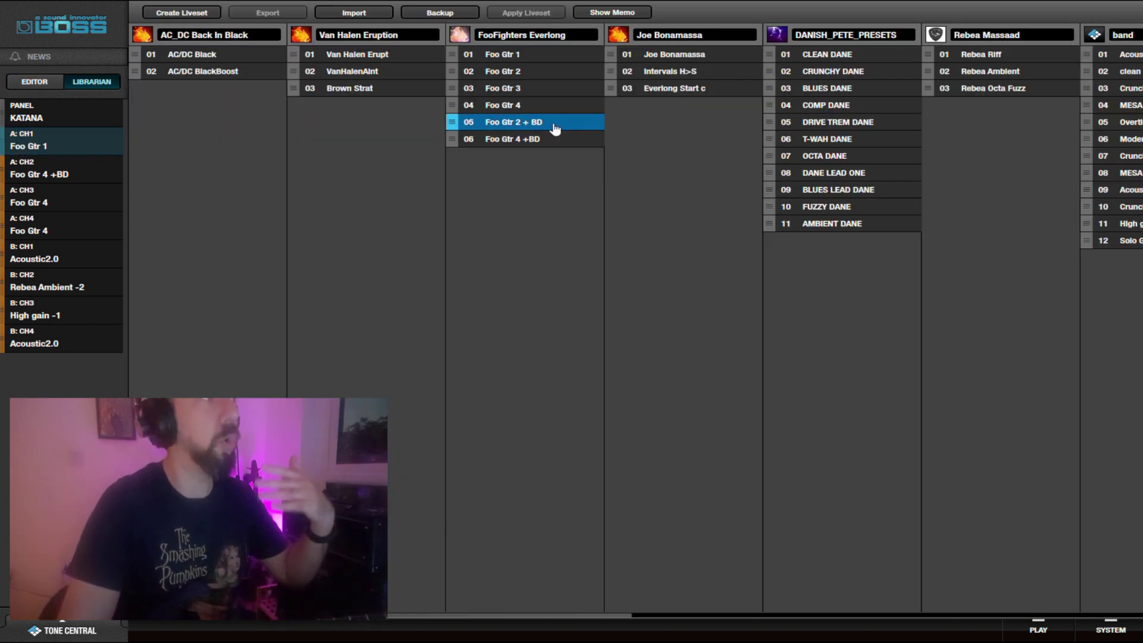
{"action": "left_click_drag", "start_coordinate": [553, 127], "coordinate": [612, 473]}
{"action": "left_click_drag", "start_coordinate": [572, 613], "coordinate": [694, 605]}
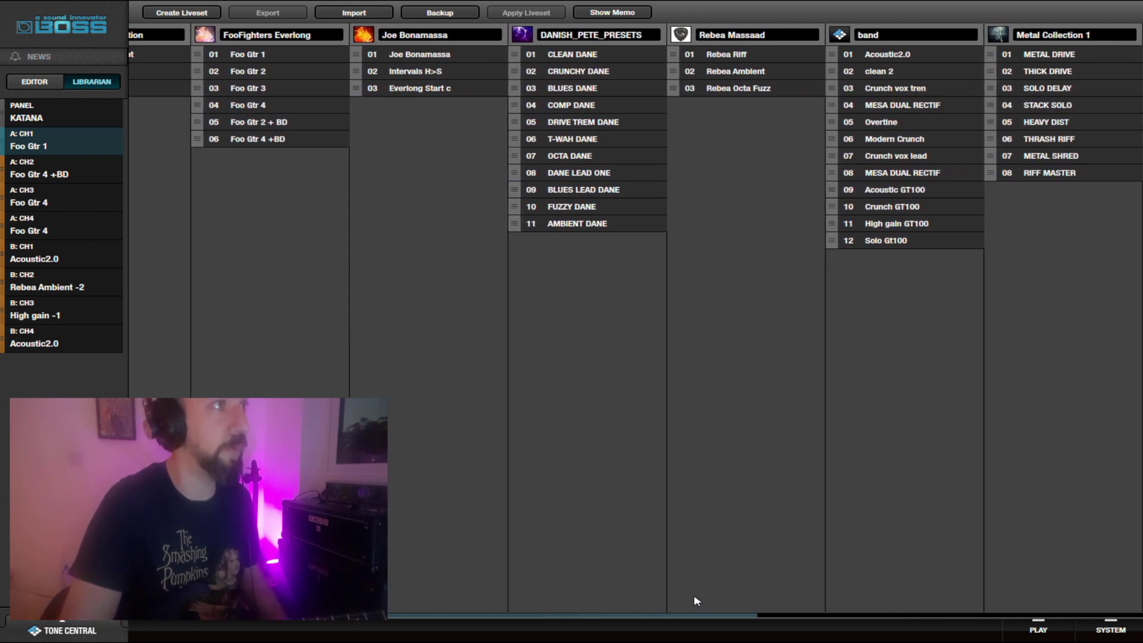
Audition the T-WAH DANE and FUZZY DANE patches from the DANISH_PETE_PRESETS liveset.
{"action": "left_click_drag", "start_coordinate": [562, 217], "coordinate": [580, 146]}
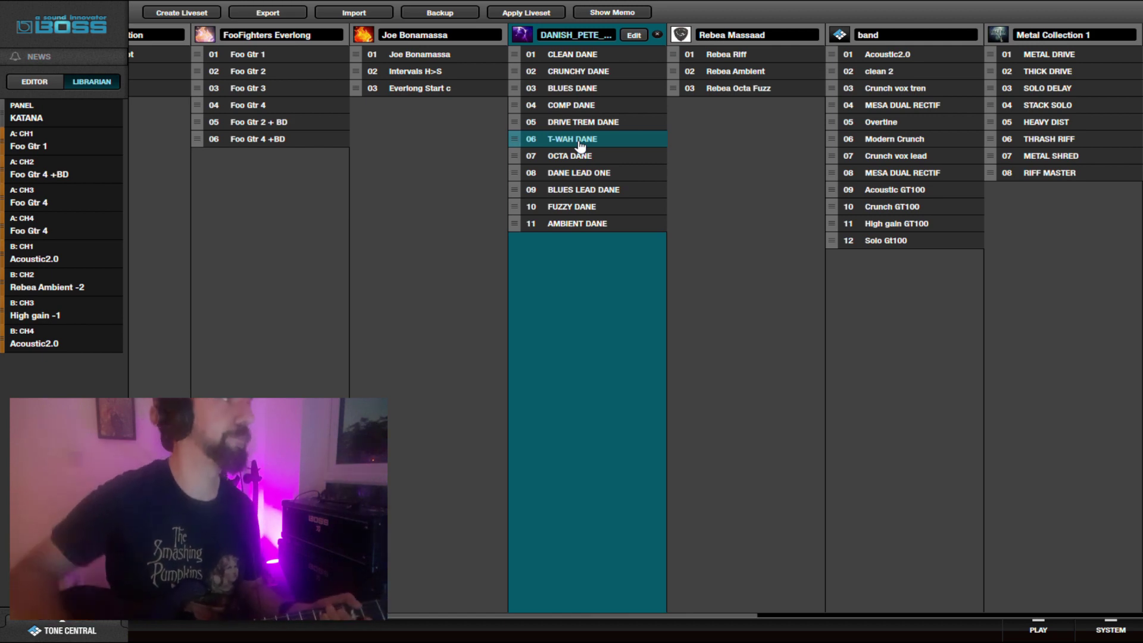
{"action": "left_click", "coordinate": [578, 205]}
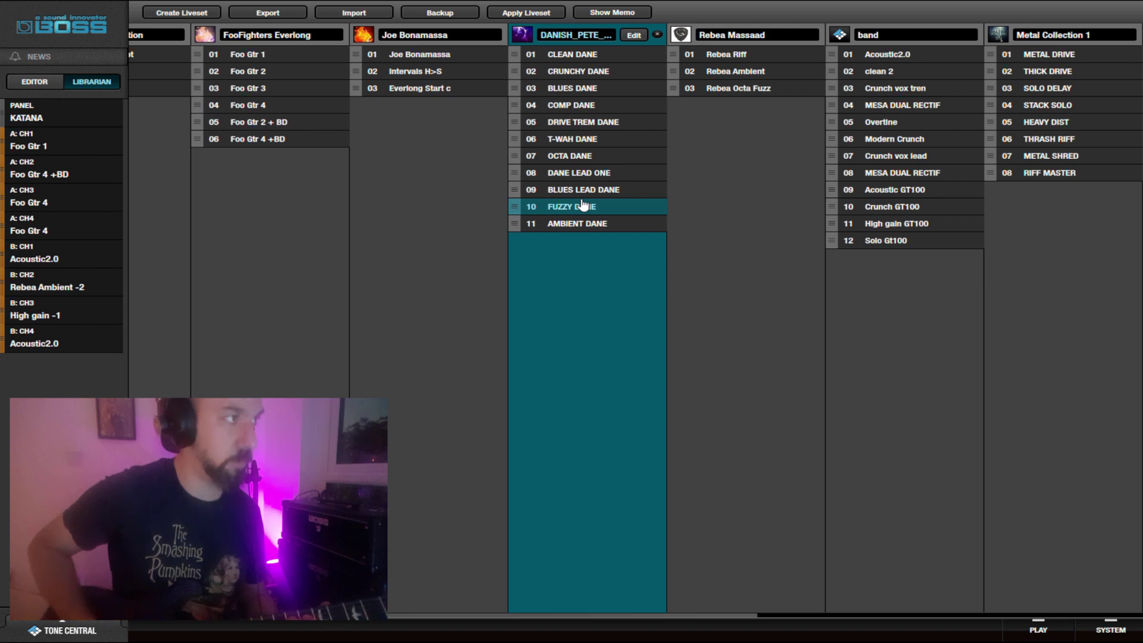
Open Tone Central and browse its livesets and the patches in the Classic Patches collection.
{"action": "left_click", "coordinate": [66, 631]}
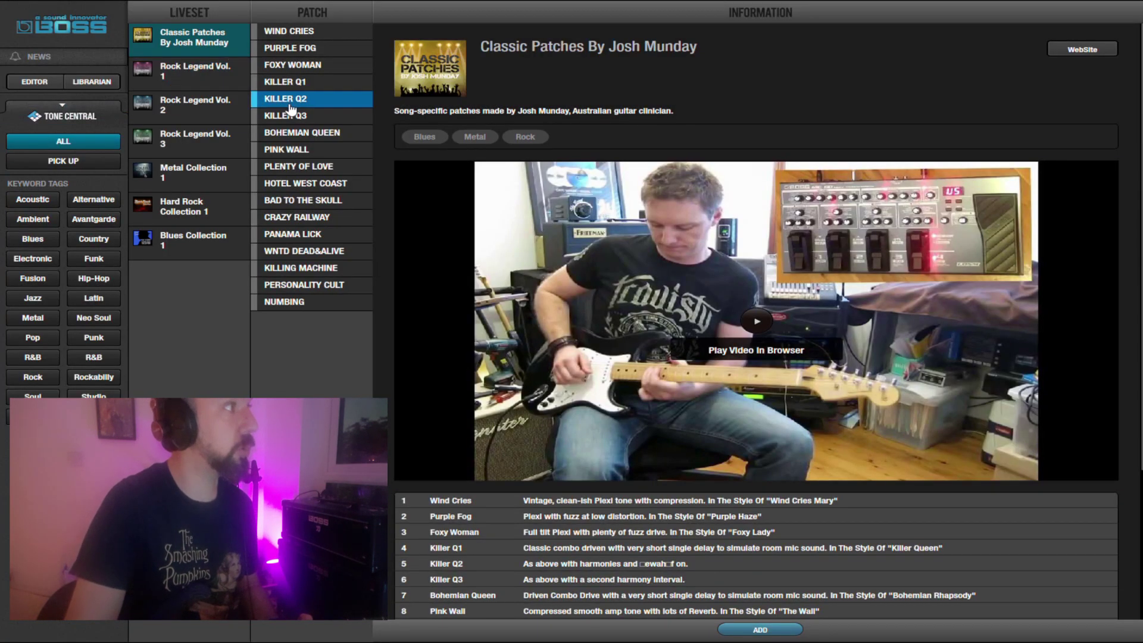
{"action": "left_click", "coordinate": [230, 191]}
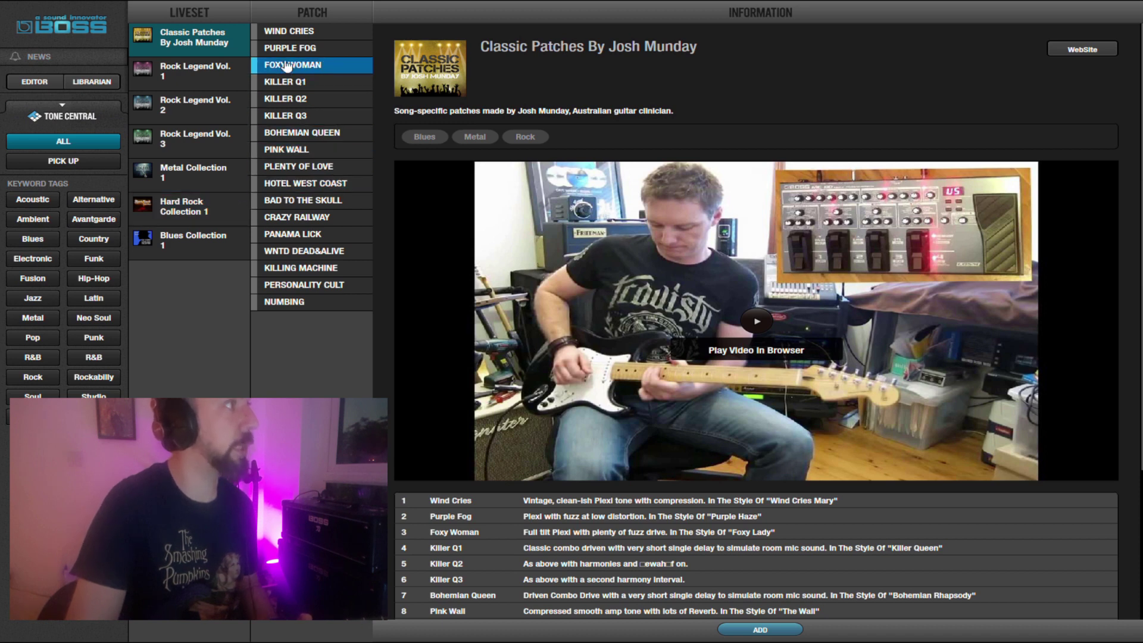
Audition the CRAZY RAILWAY patch from the Classic Patches collection in Tone Central.
{"action": "left_click", "coordinate": [301, 219]}
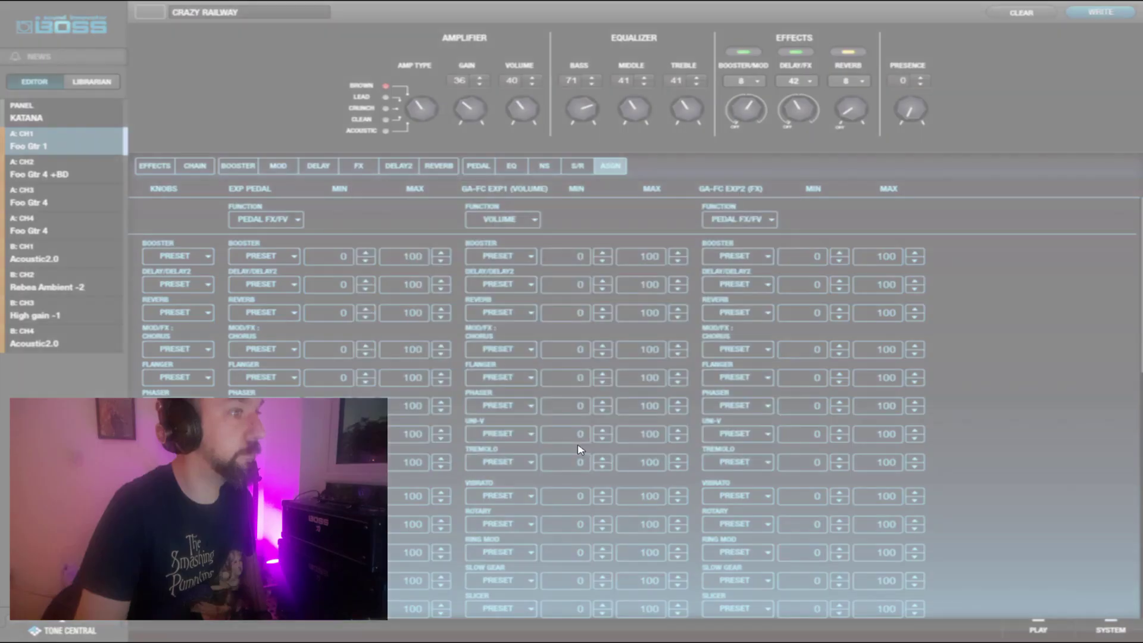
Open the editor's system settings and review the line out/cabinet, global EQ, USB and MIDI settings.
{"action": "left_click", "coordinate": [1111, 629]}
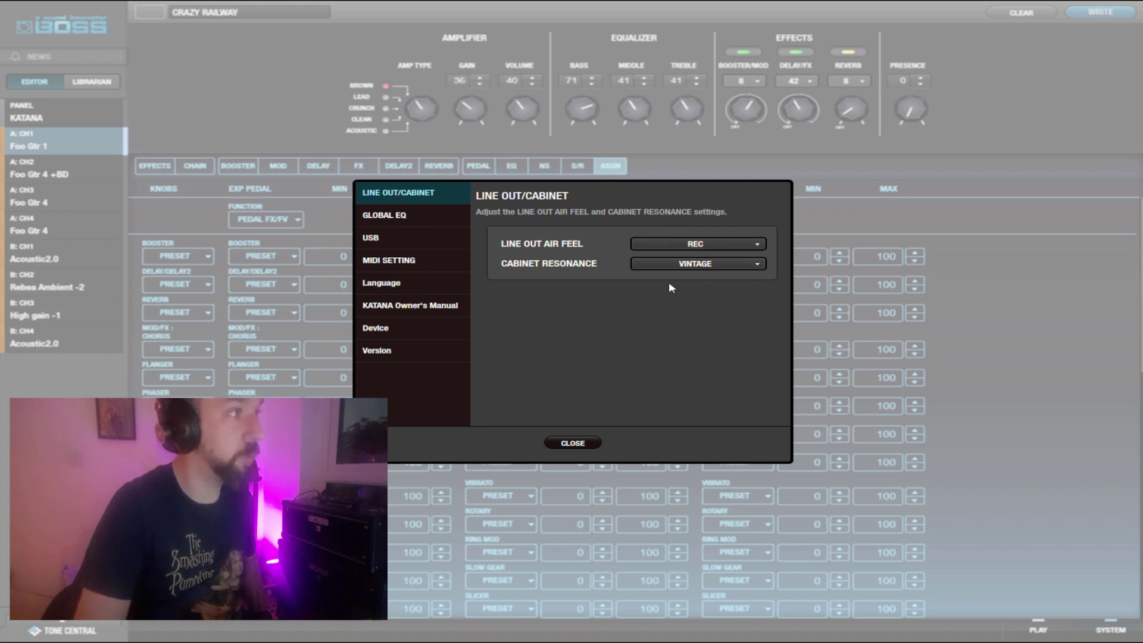
{"action": "left_click", "coordinate": [421, 221]}
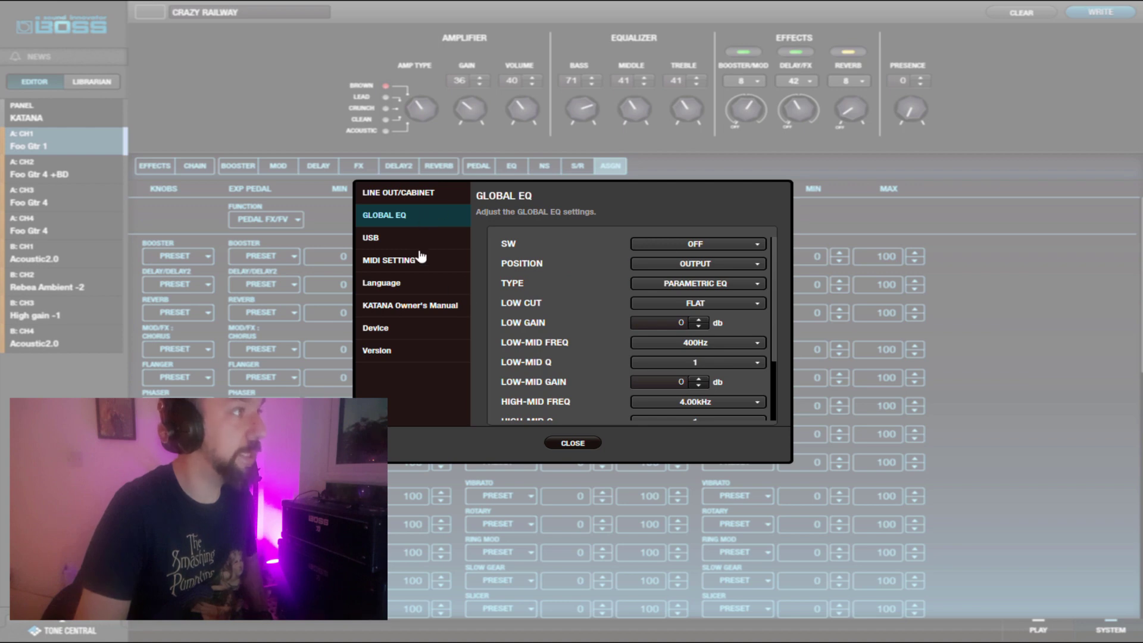
{"action": "left_click", "coordinate": [410, 242]}
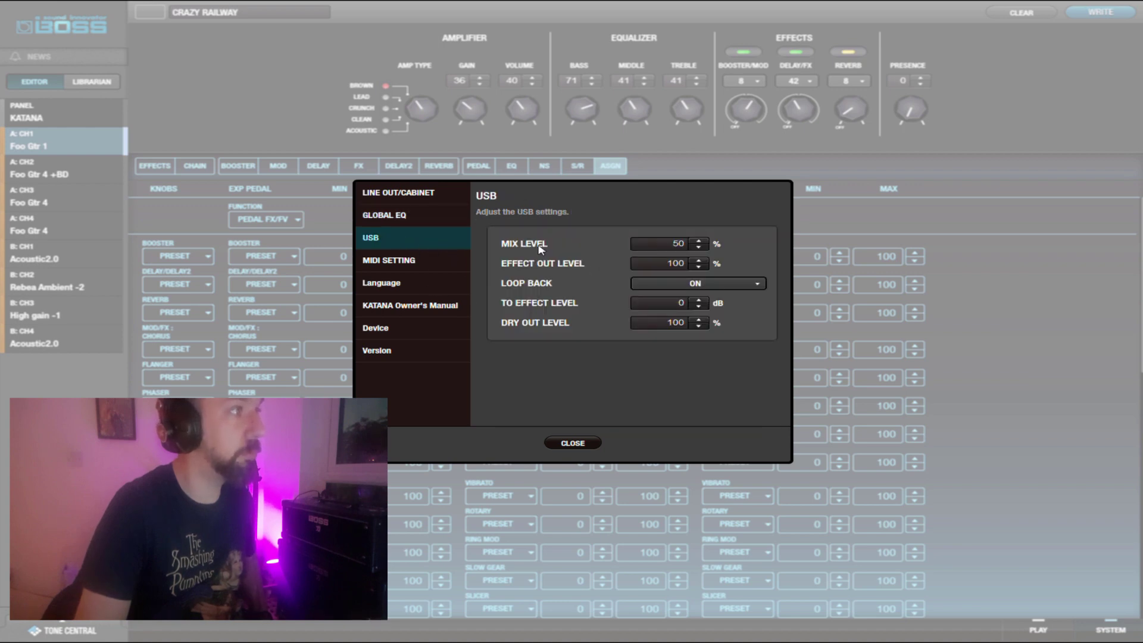
{"action": "left_click", "coordinate": [384, 262]}
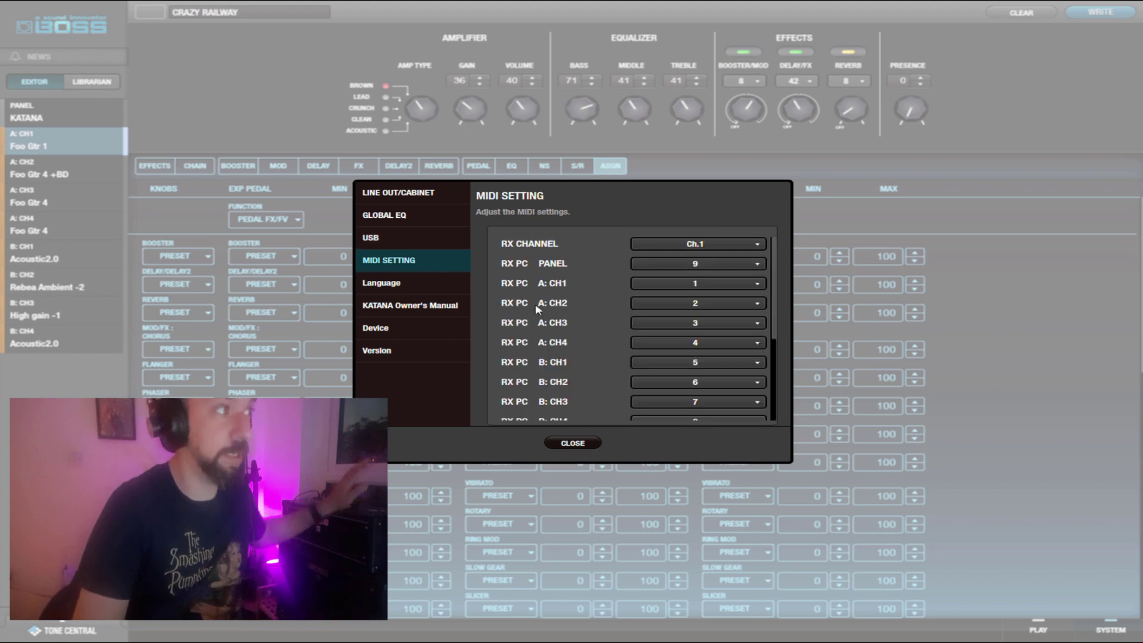
Review the available languages, the owner's manual page, the device connection settings and the software version in the system settings.
{"action": "left_click", "coordinate": [403, 286]}
{"action": "left_click", "coordinate": [575, 245]}
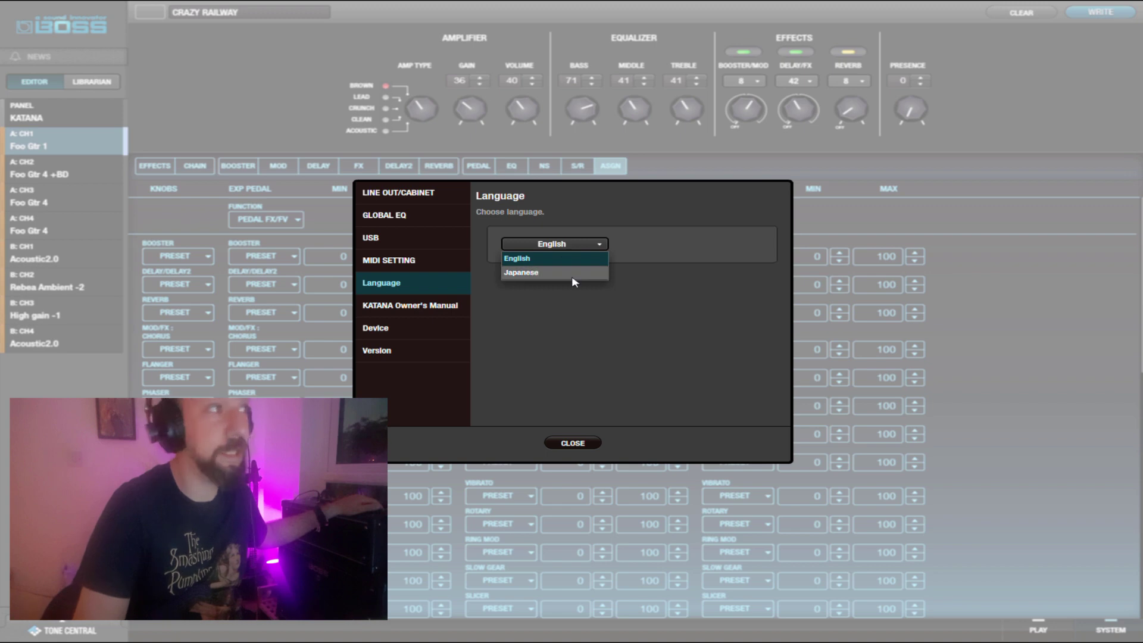
{"action": "left_click", "coordinate": [366, 309]}
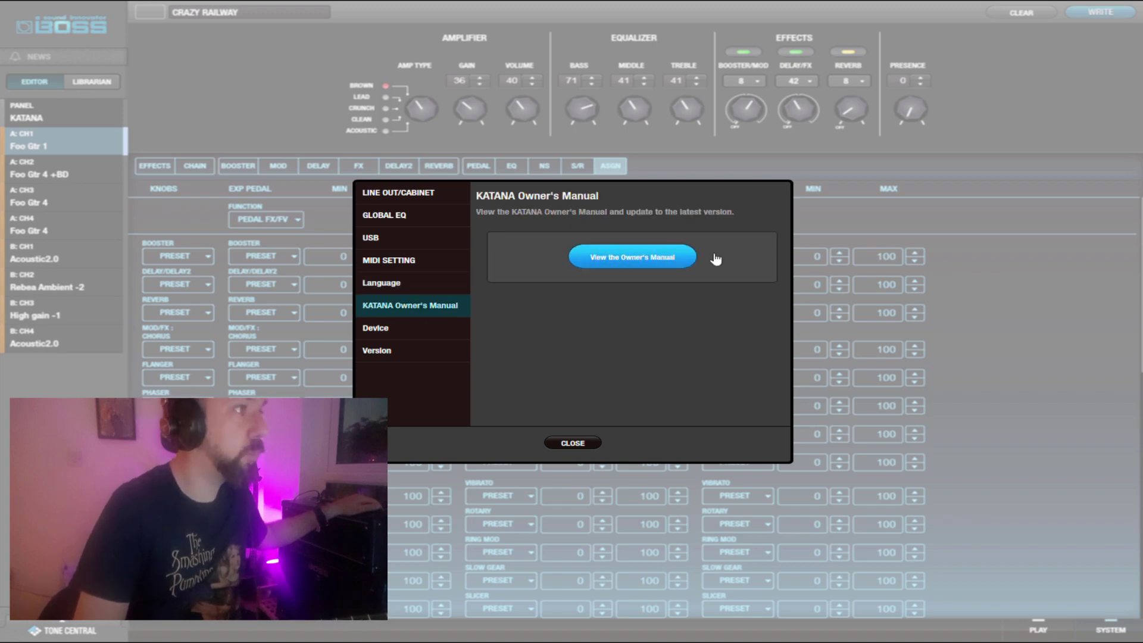
{"action": "left_click", "coordinate": [395, 331]}
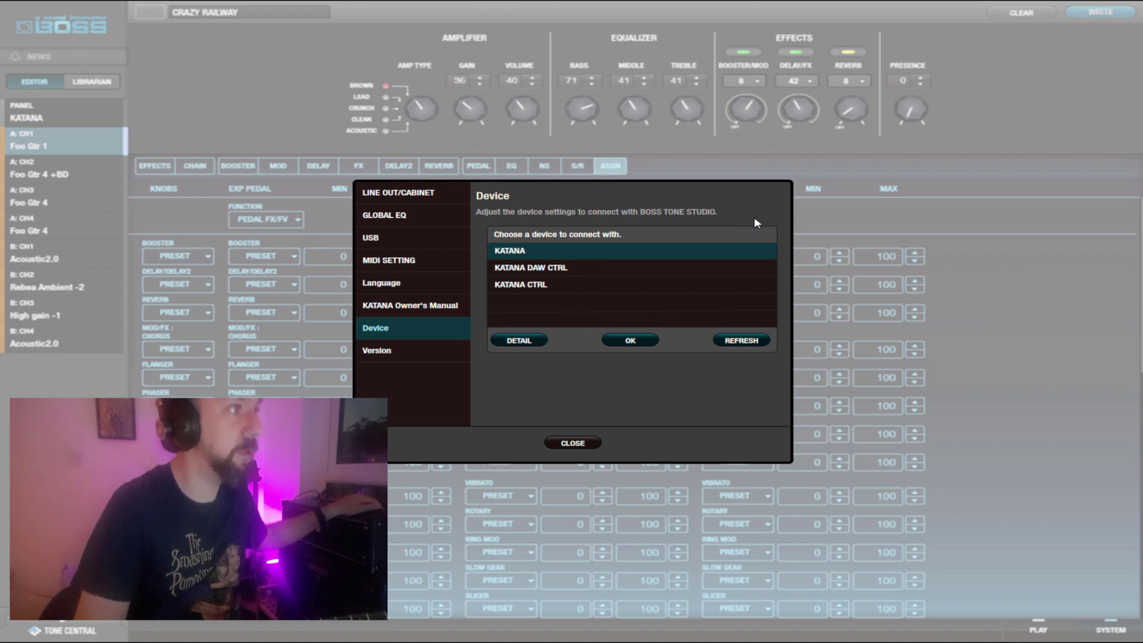
{"action": "left_click", "coordinate": [422, 354]}
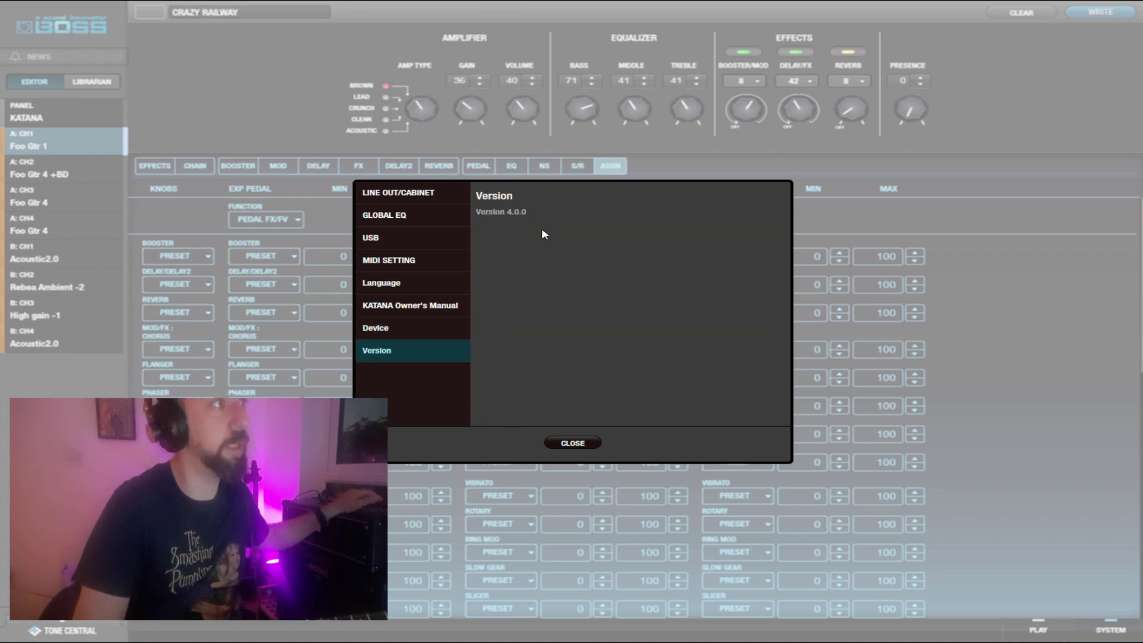